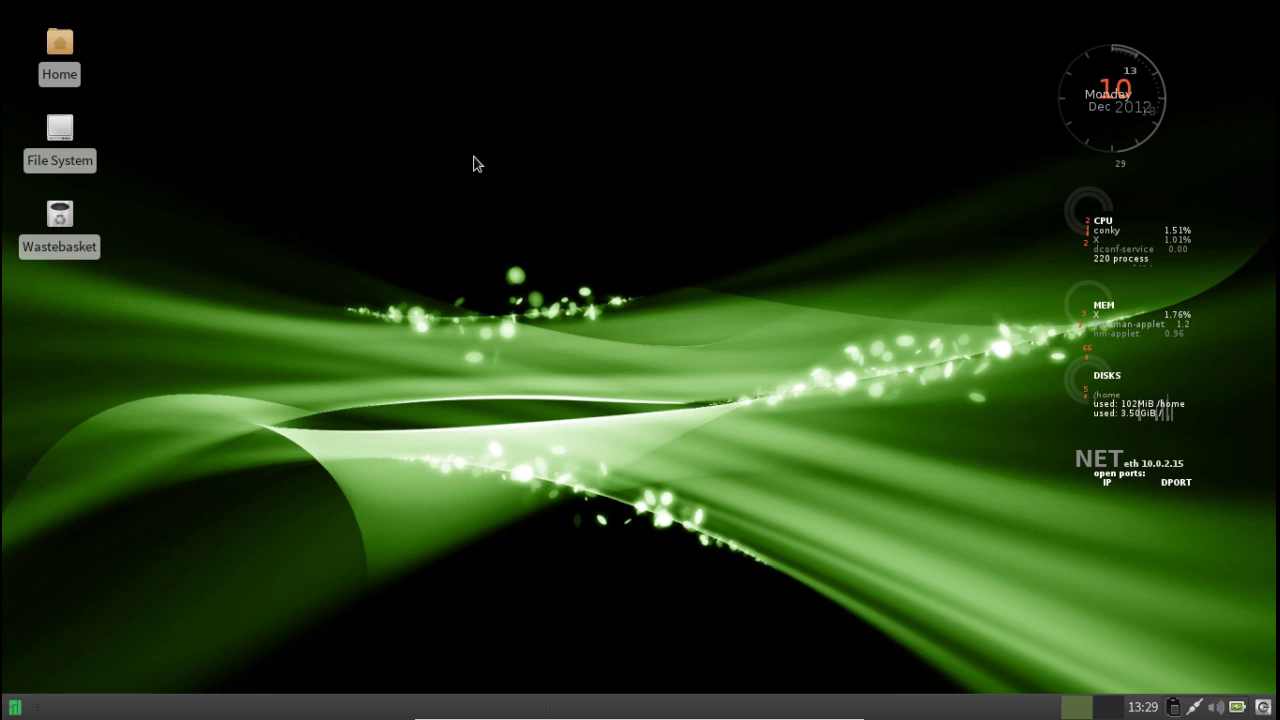
# - Launch Pacman-Gui from the System category of installed applications
pyautogui.click(20, 706)
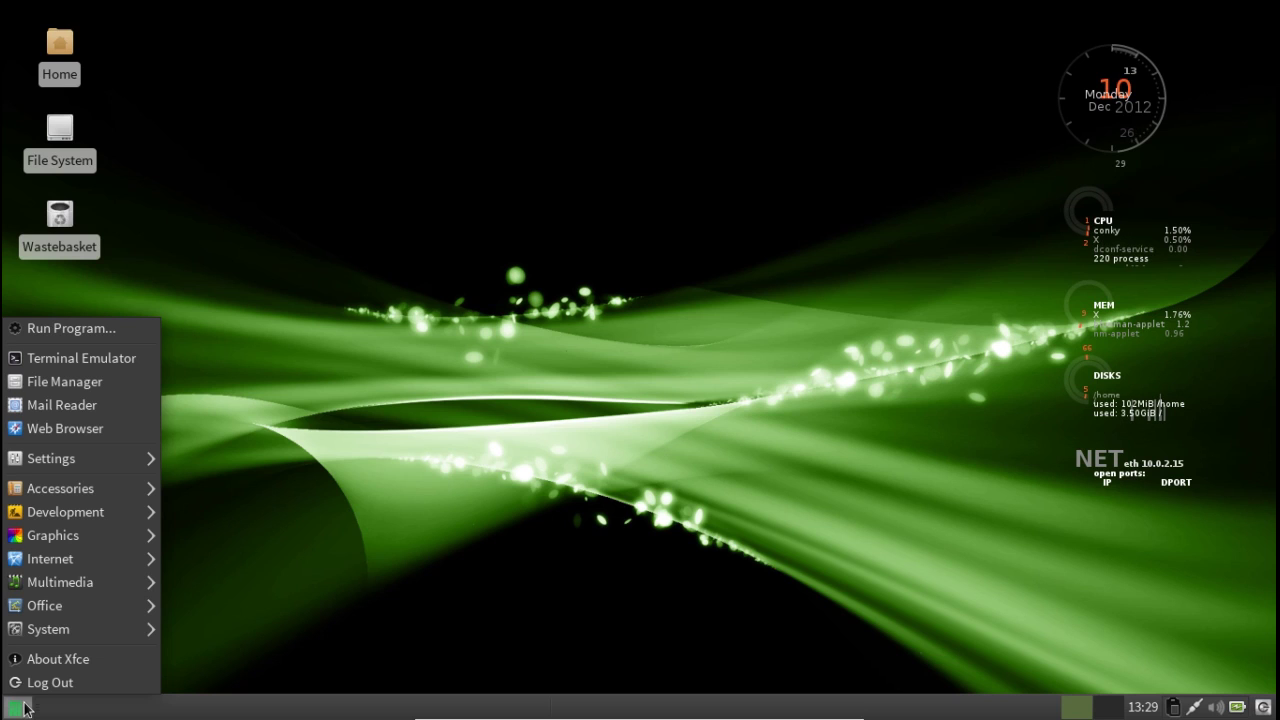
pyautogui.moveTo(101, 627)
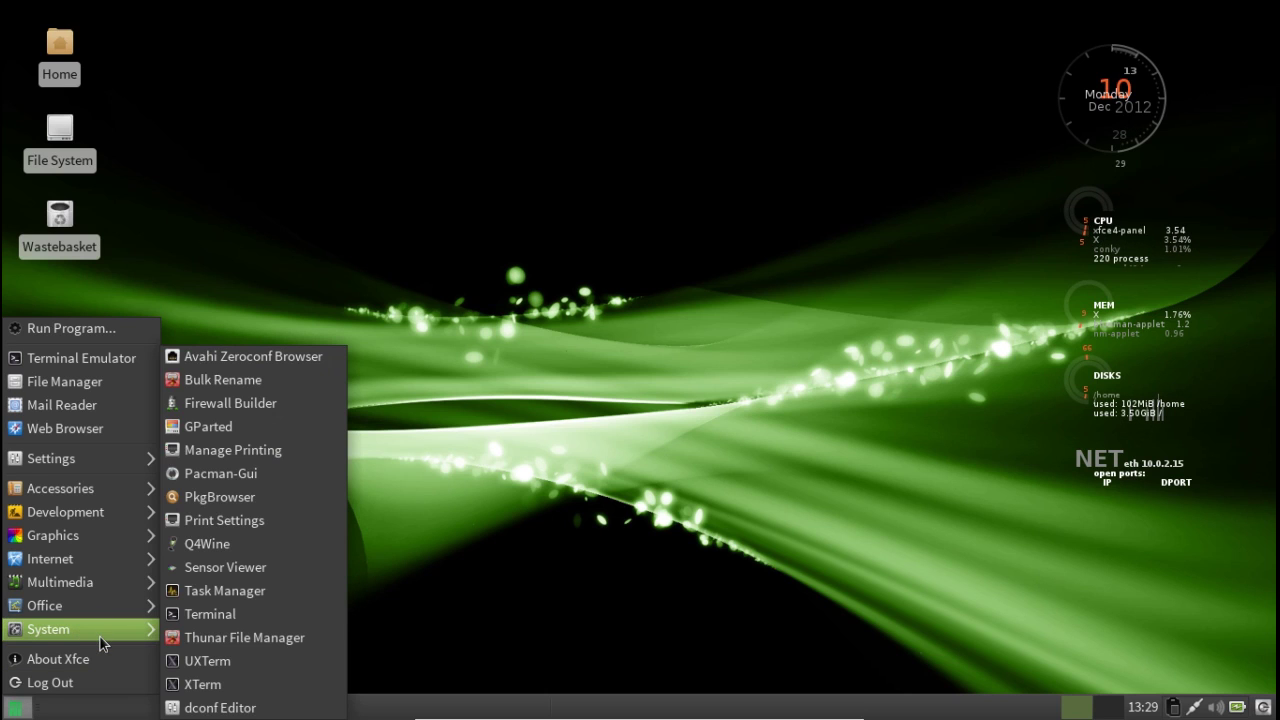
pyautogui.moveTo(66, 557)
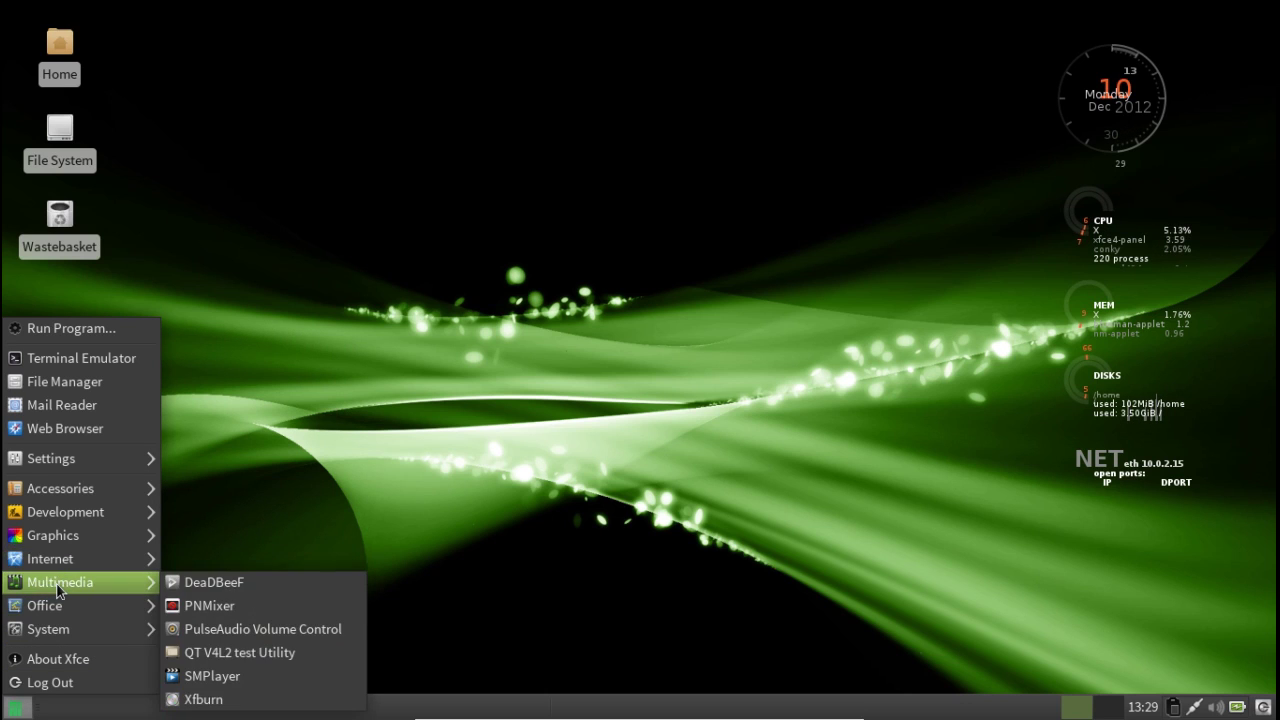
pyautogui.moveTo(50, 632)
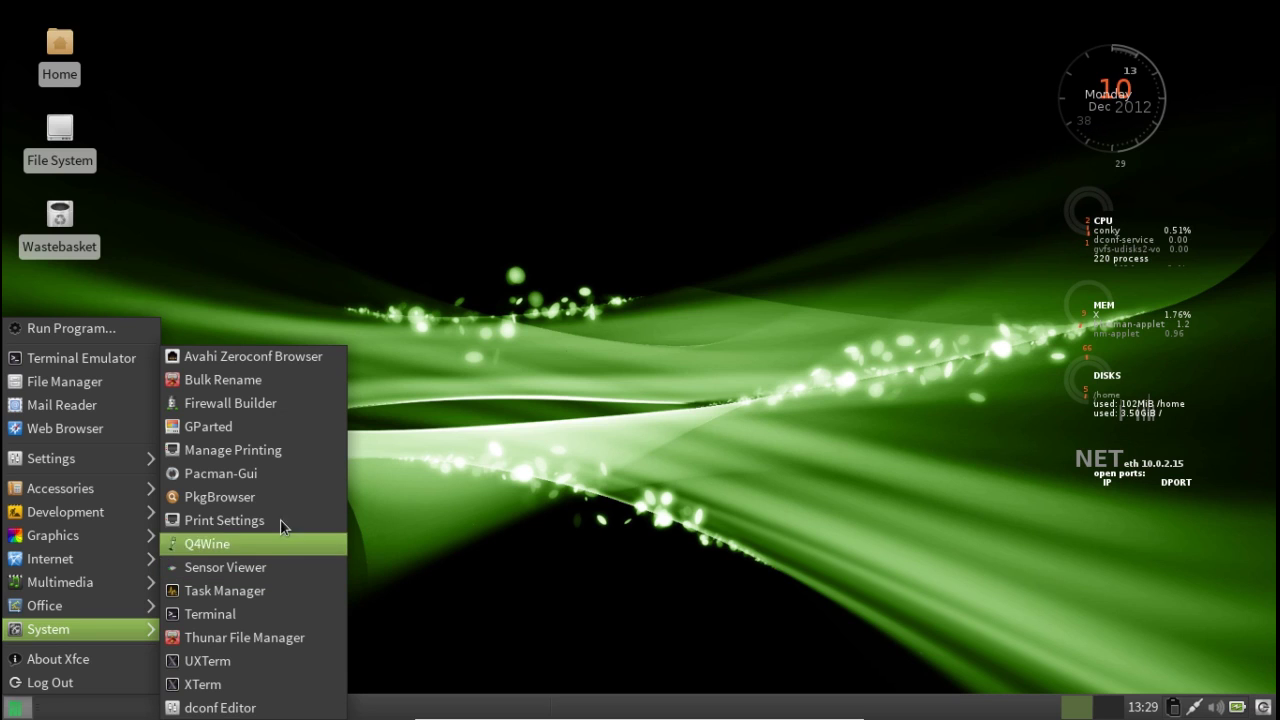
pyautogui.click(275, 481)
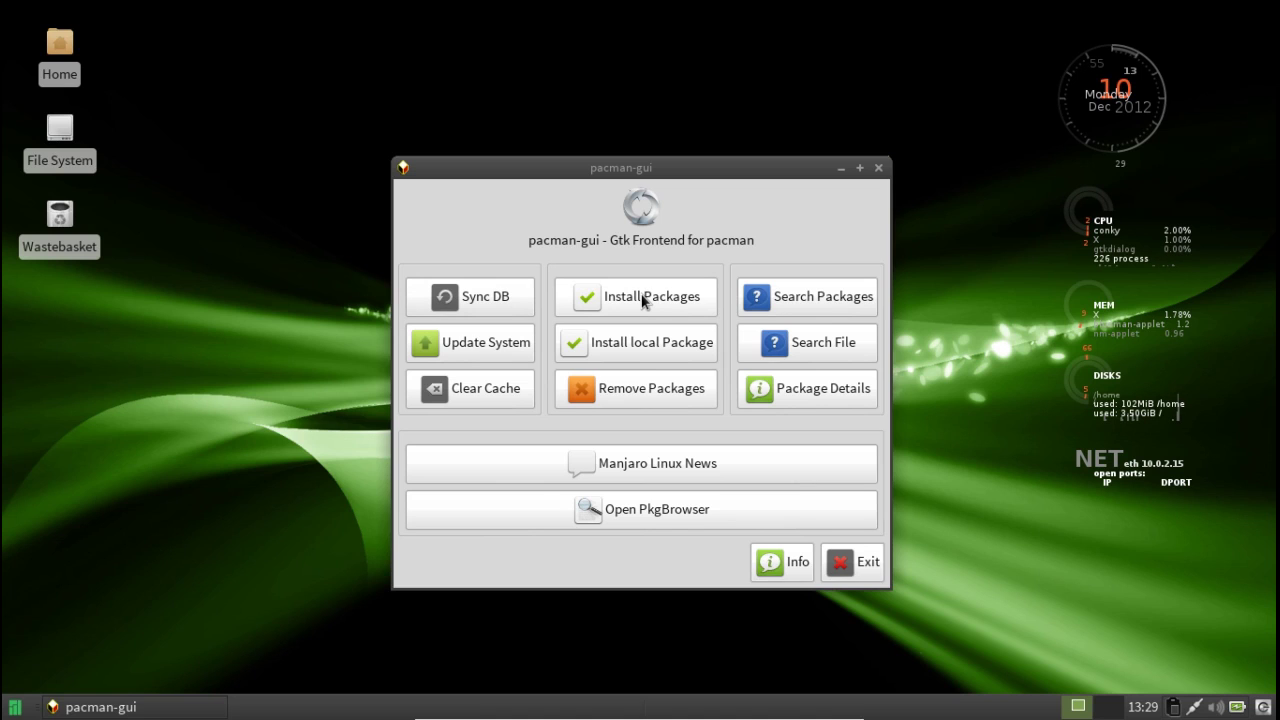
# - Try to install the gnome-do package, closing the installer window without confirming the installation
pyautogui.click(642, 300)
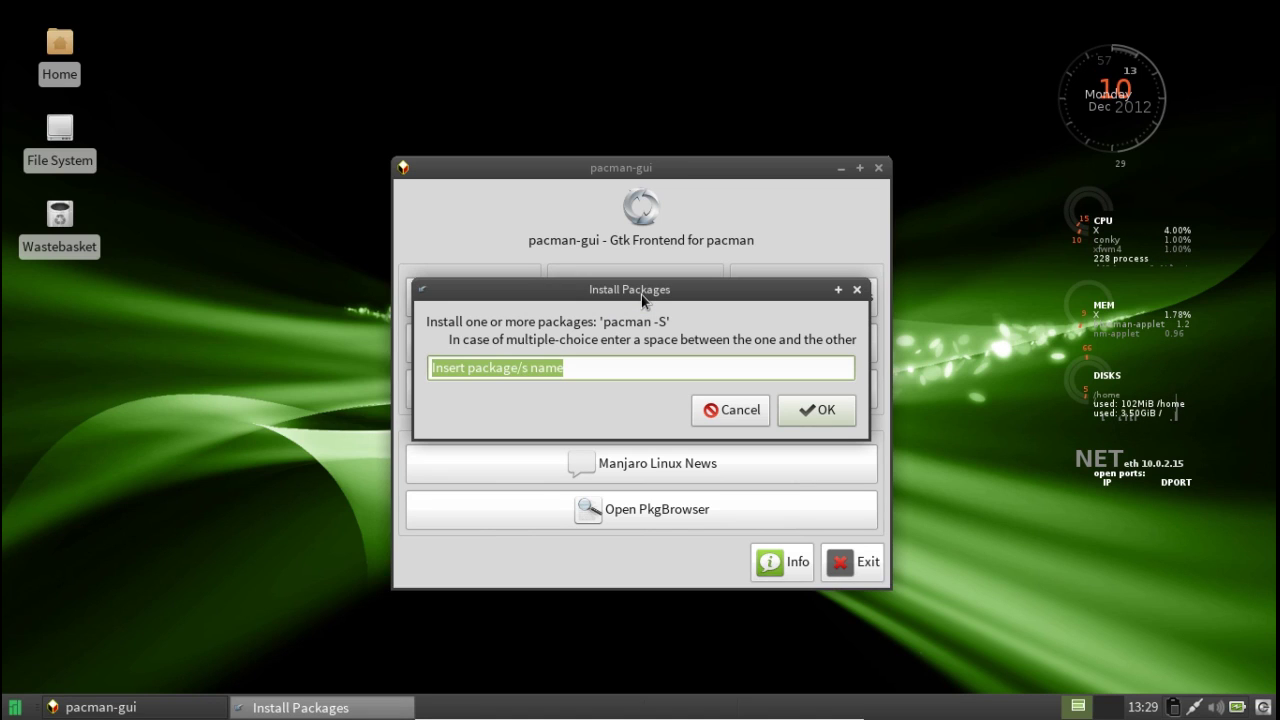
pyautogui.press('BackSpace')
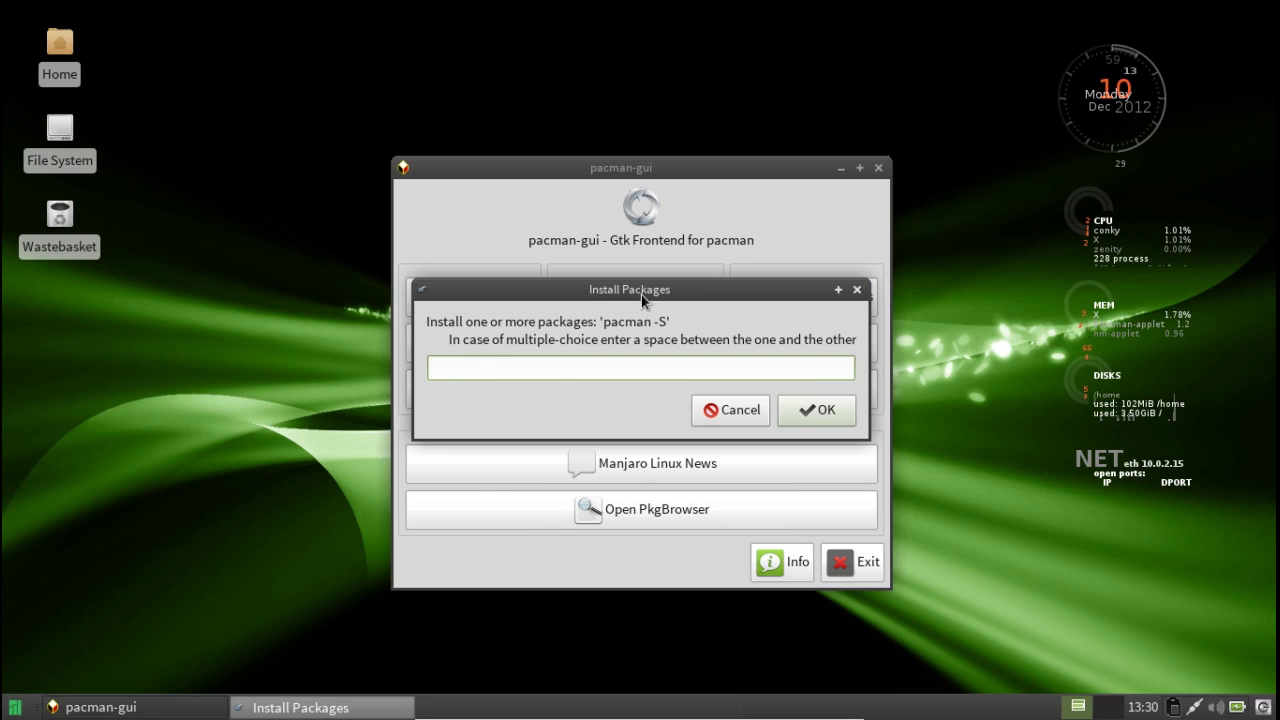
pyautogui.write('gnome-do')
pyautogui.press('Return')
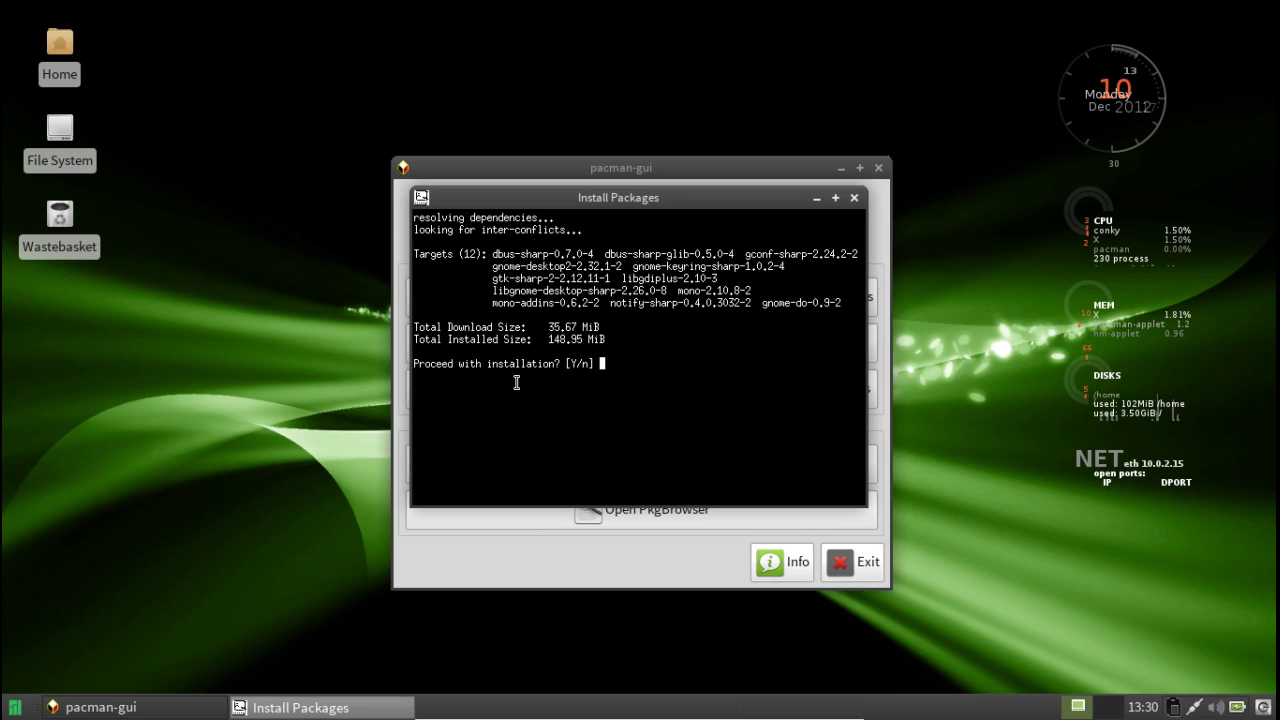
pyautogui.click(855, 198)
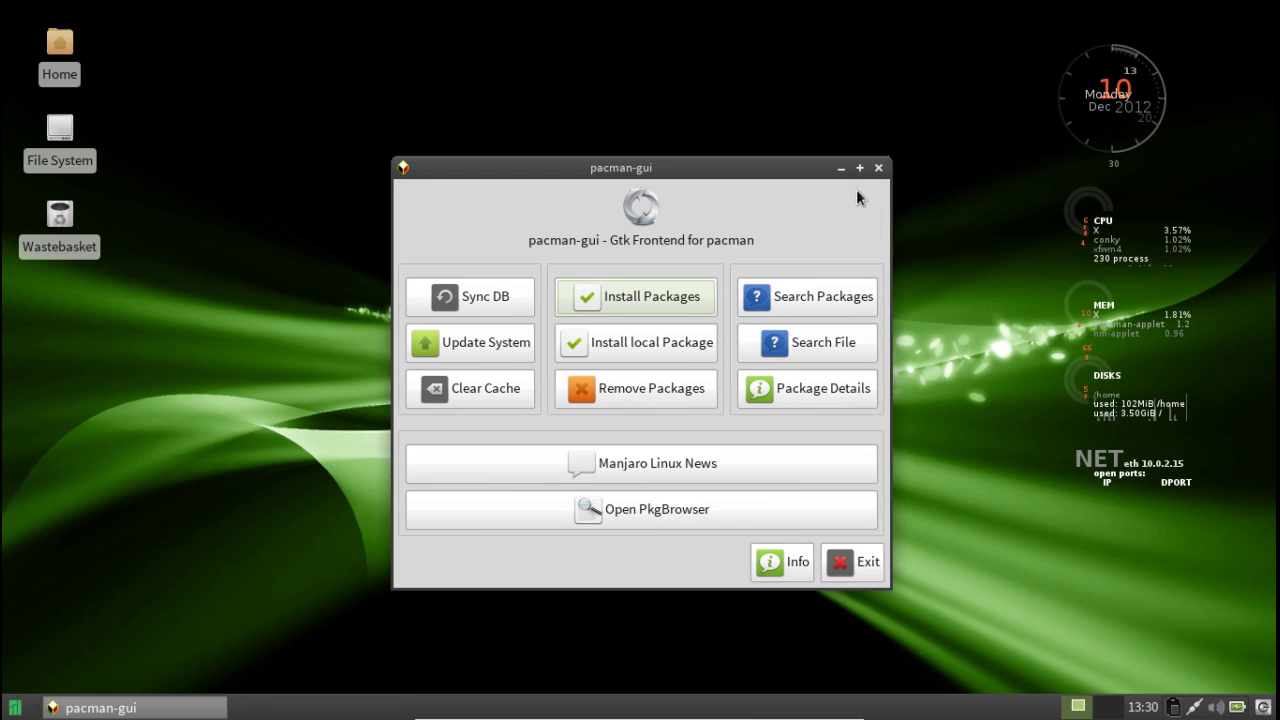
# - Look at the Sync DB, Package Details and Search Packages dialogs, closing each one without running it
pyautogui.click(500, 292)
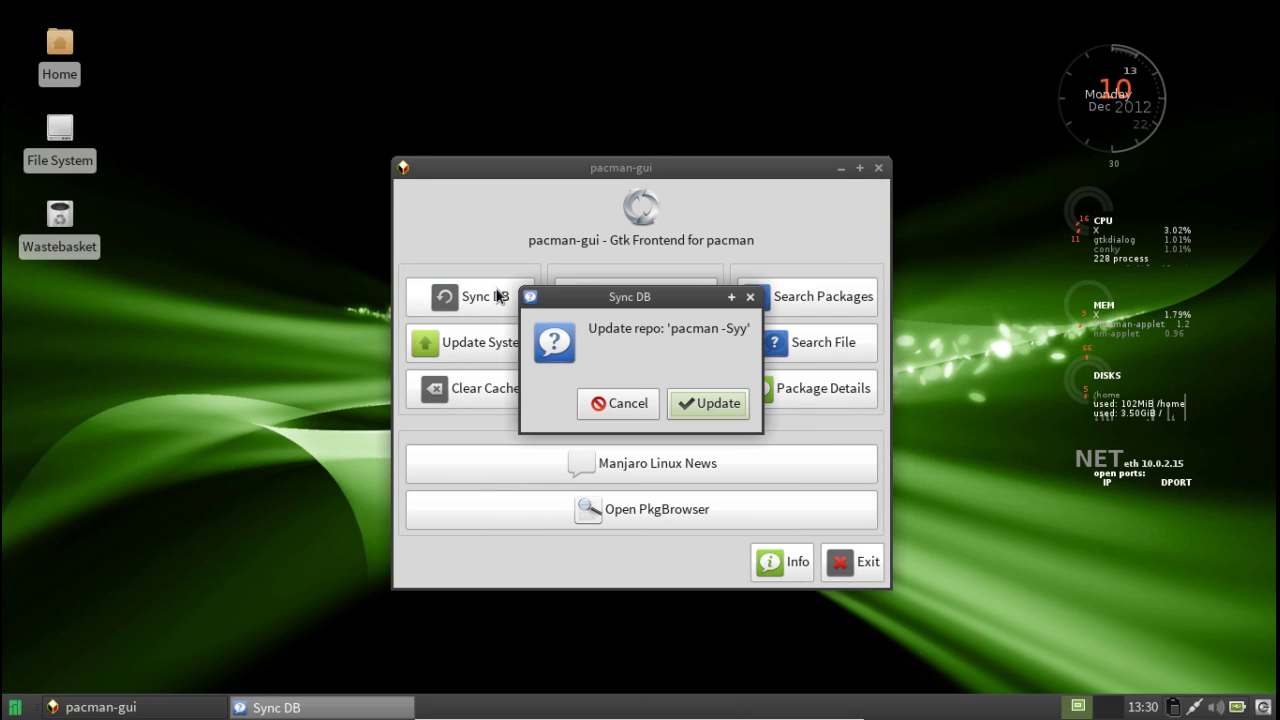
pyautogui.click(752, 297)
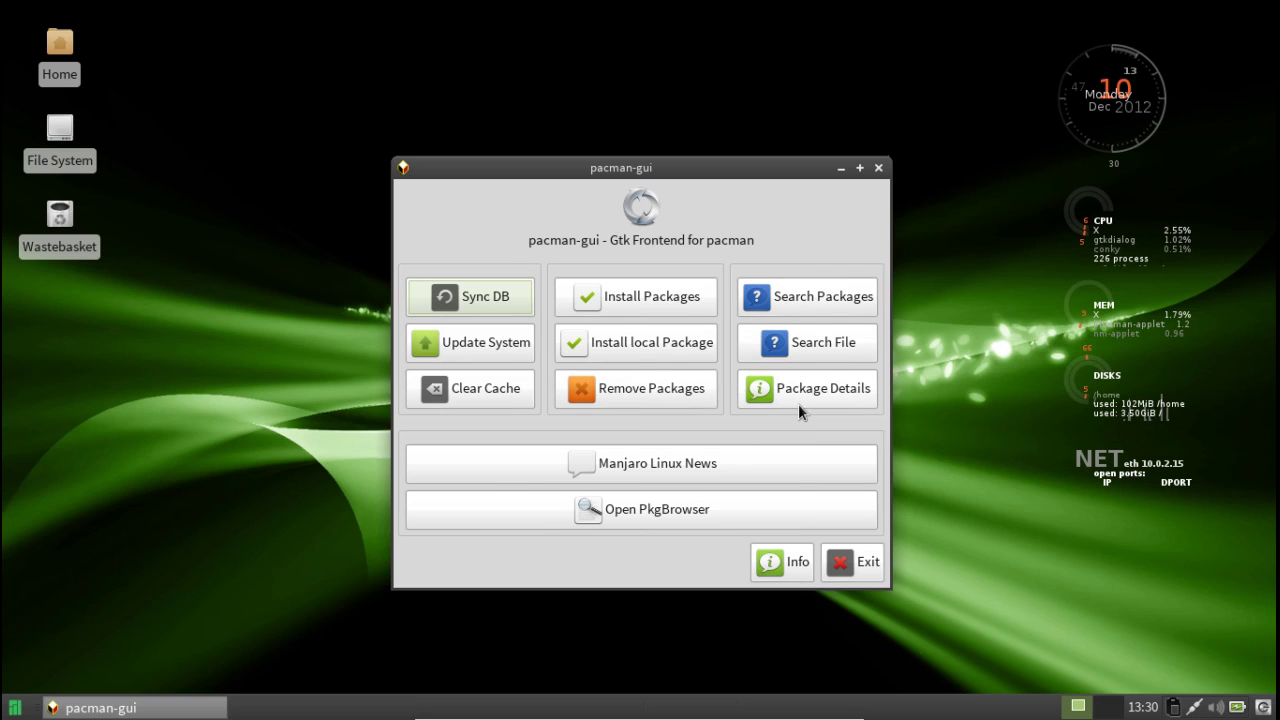
pyautogui.click(741, 304)
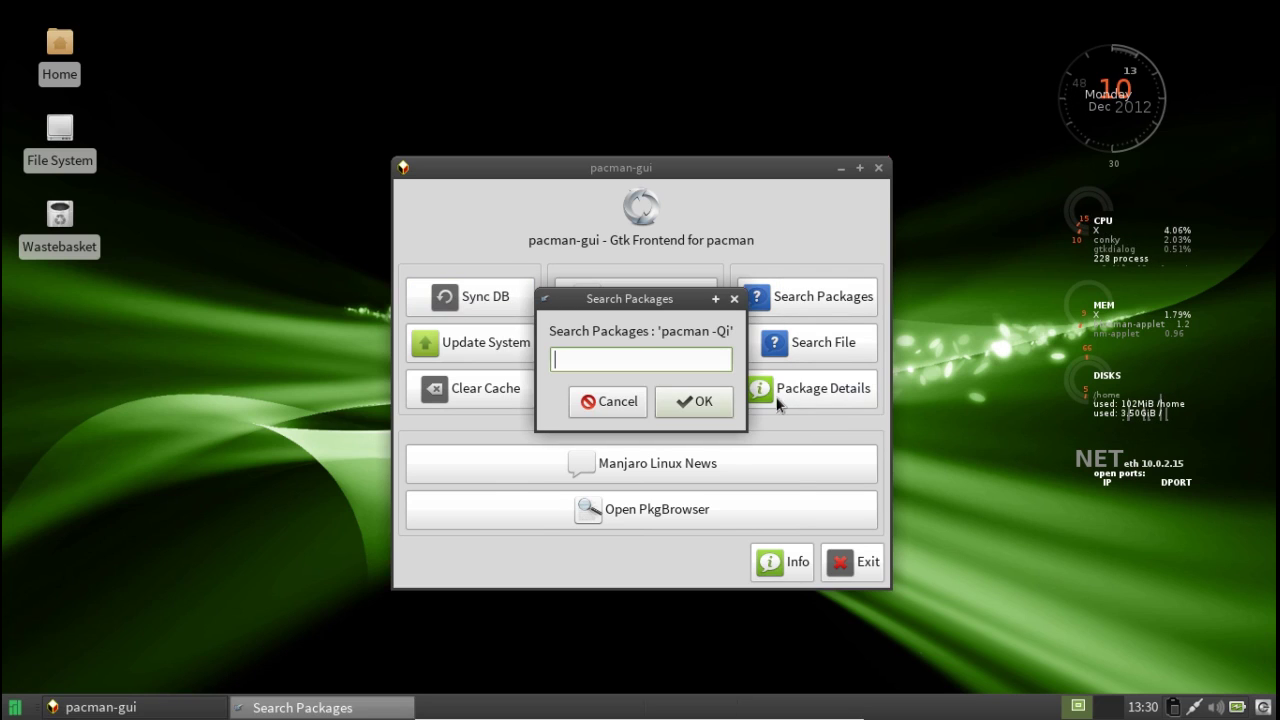
pyautogui.click(735, 299)
pyautogui.click(797, 293)
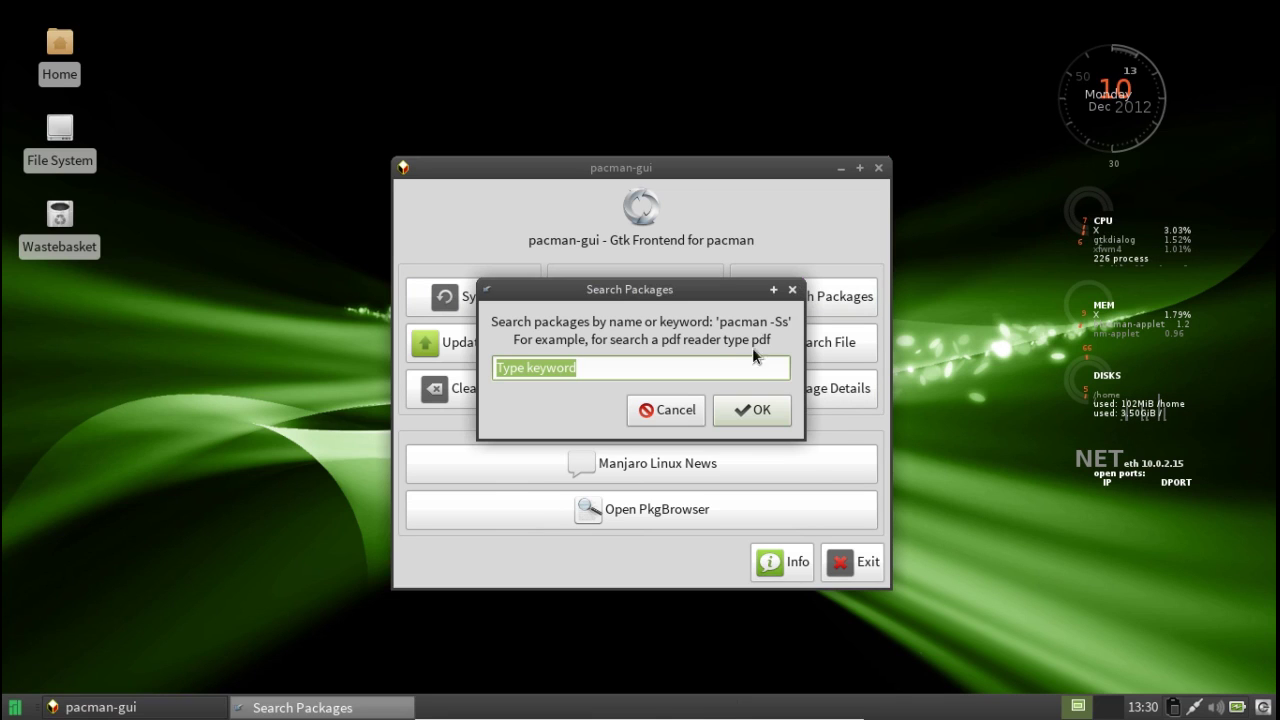
pyautogui.click(793, 291)
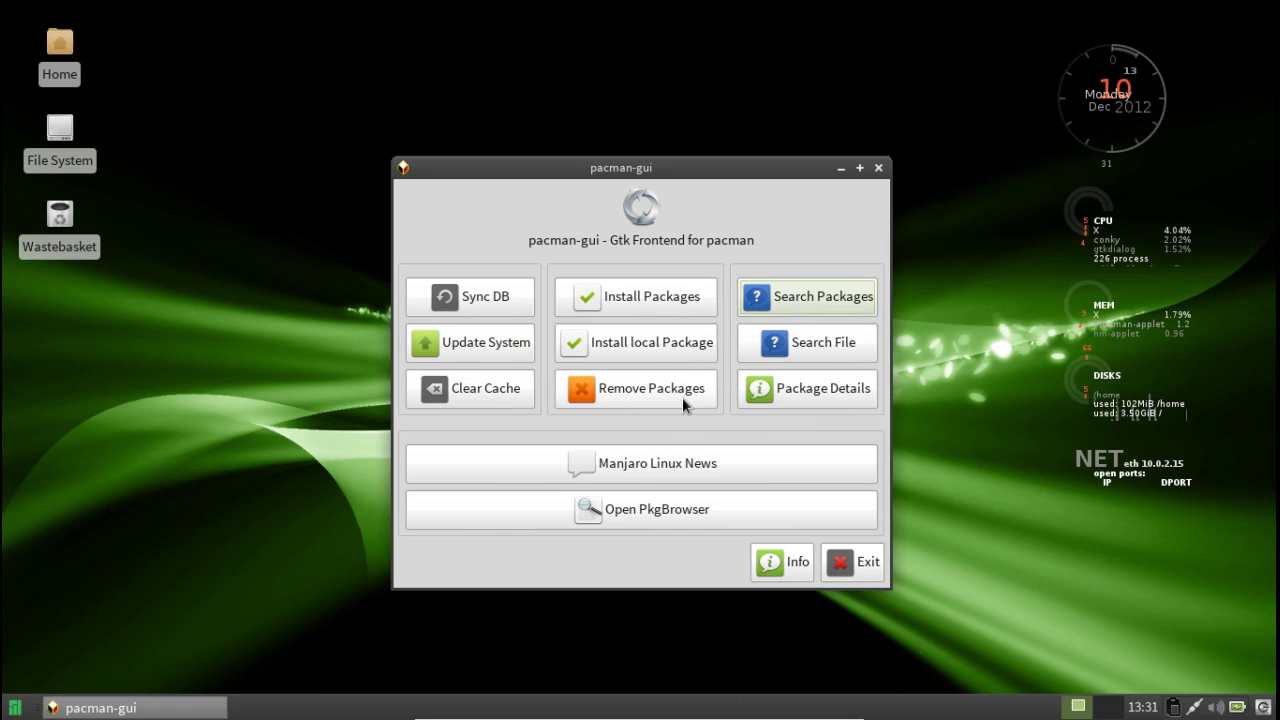
# - View the PkgBrowser window, close it and exit pacman-gui
pyautogui.click(657, 510)
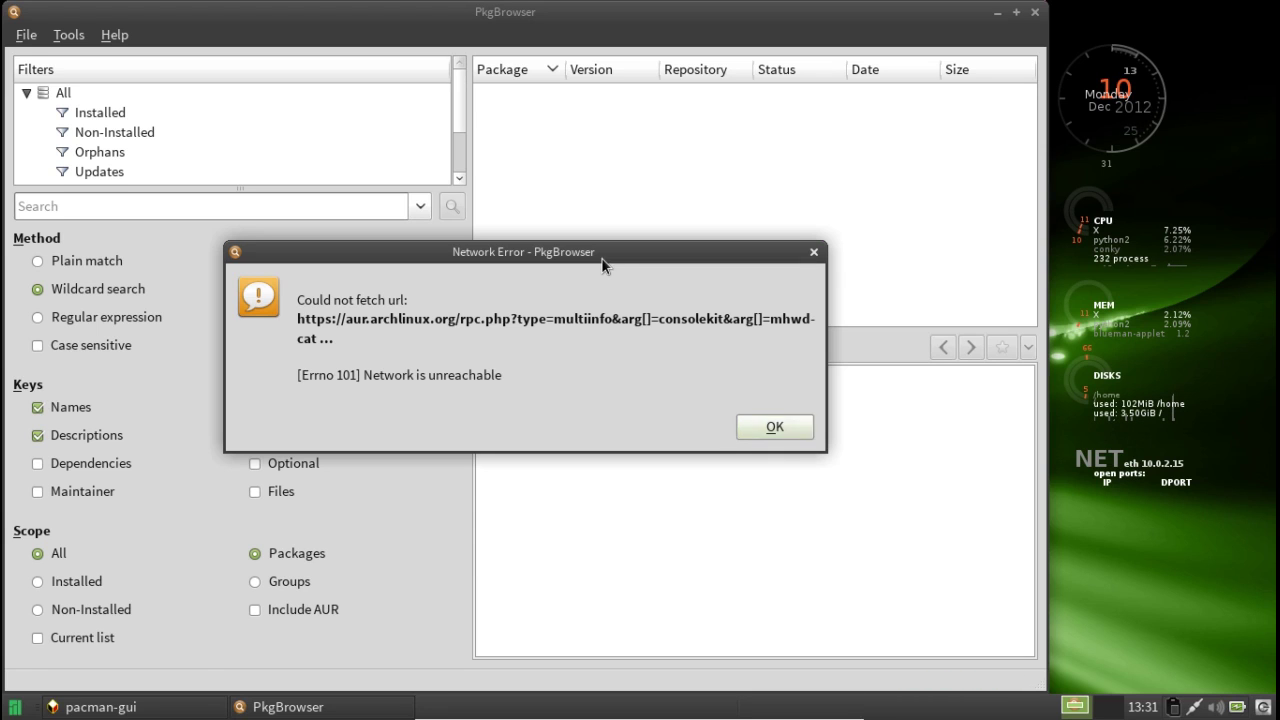
pyautogui.click(791, 433)
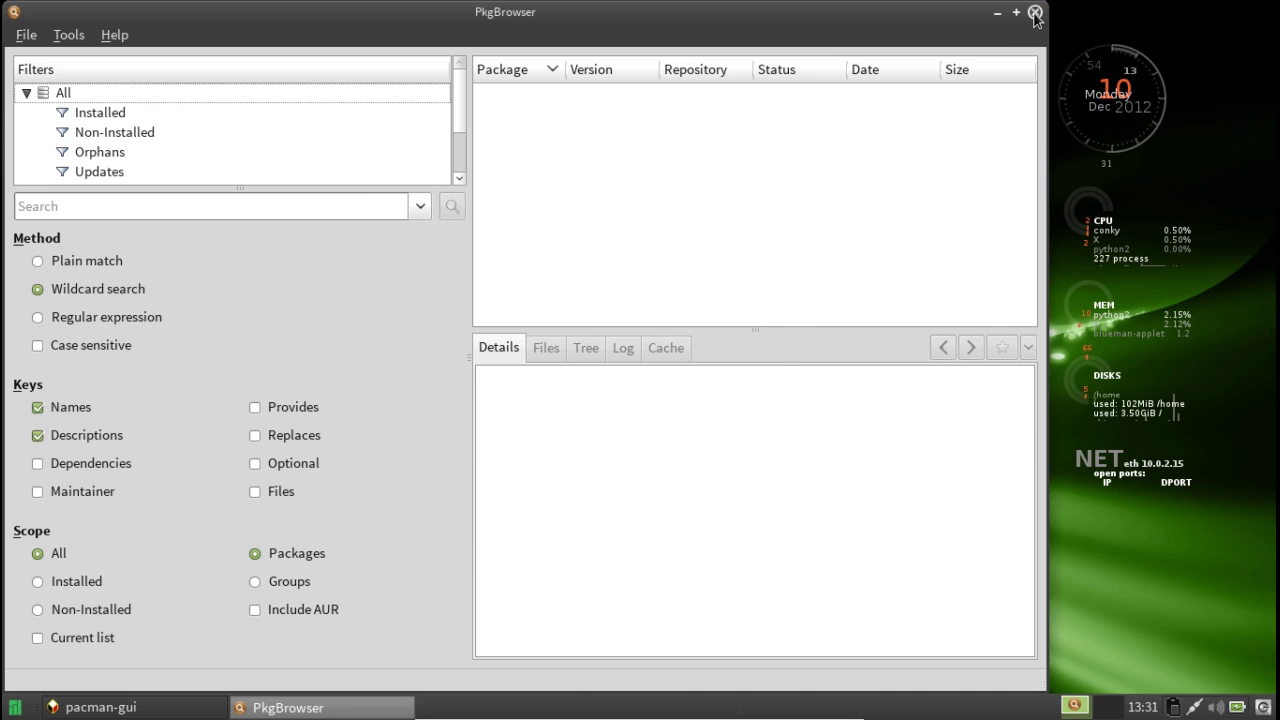
pyautogui.click(1035, 13)
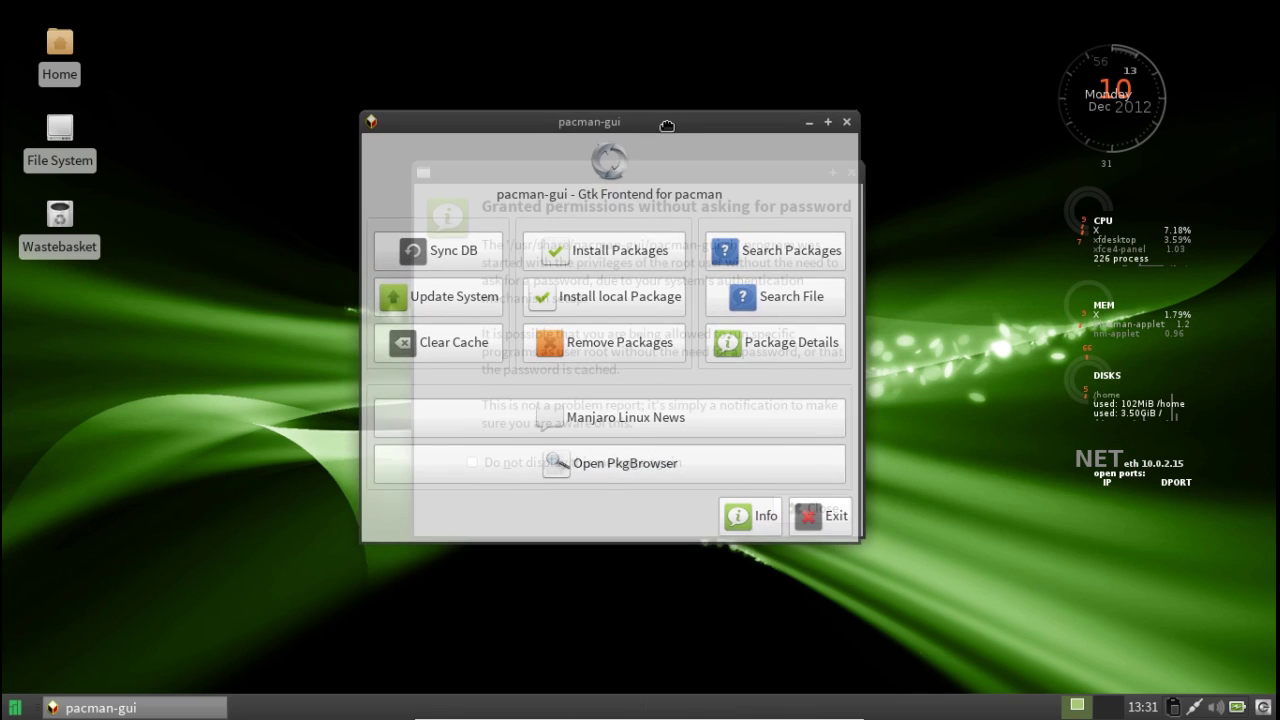
pyautogui.moveTo(689, 134); pyautogui.dragTo(607, 159)
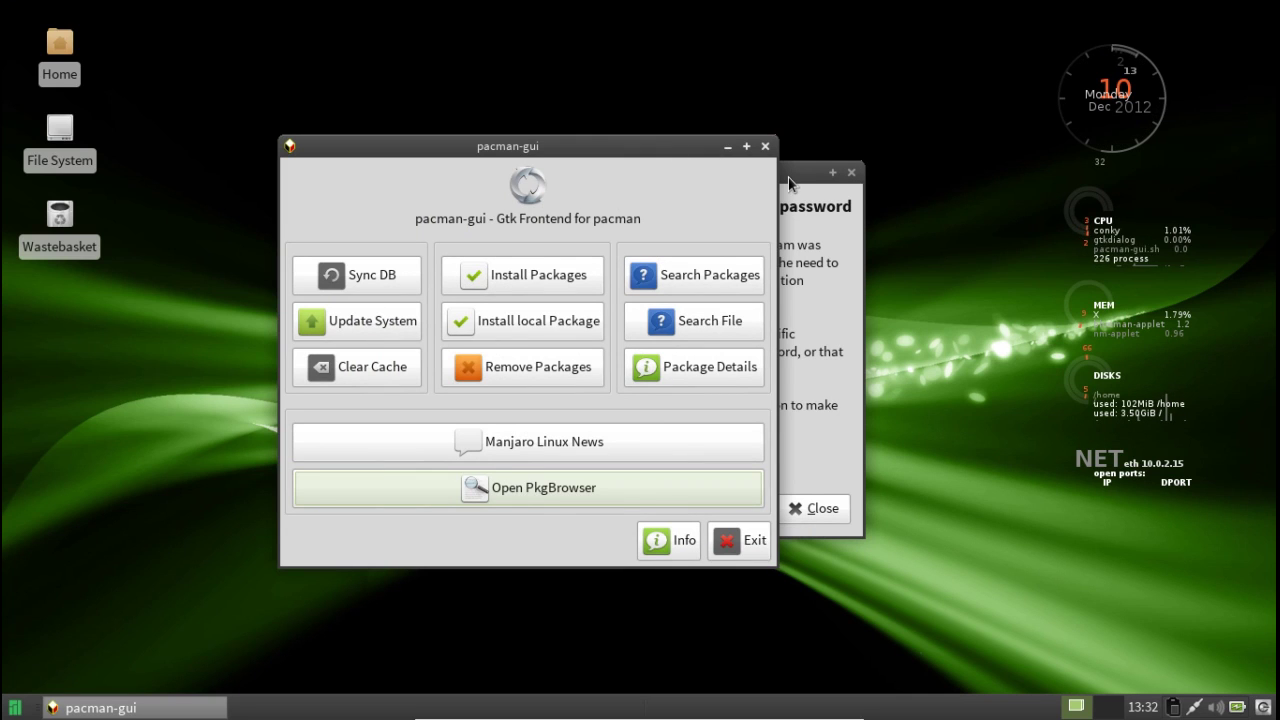
pyautogui.click(739, 540)
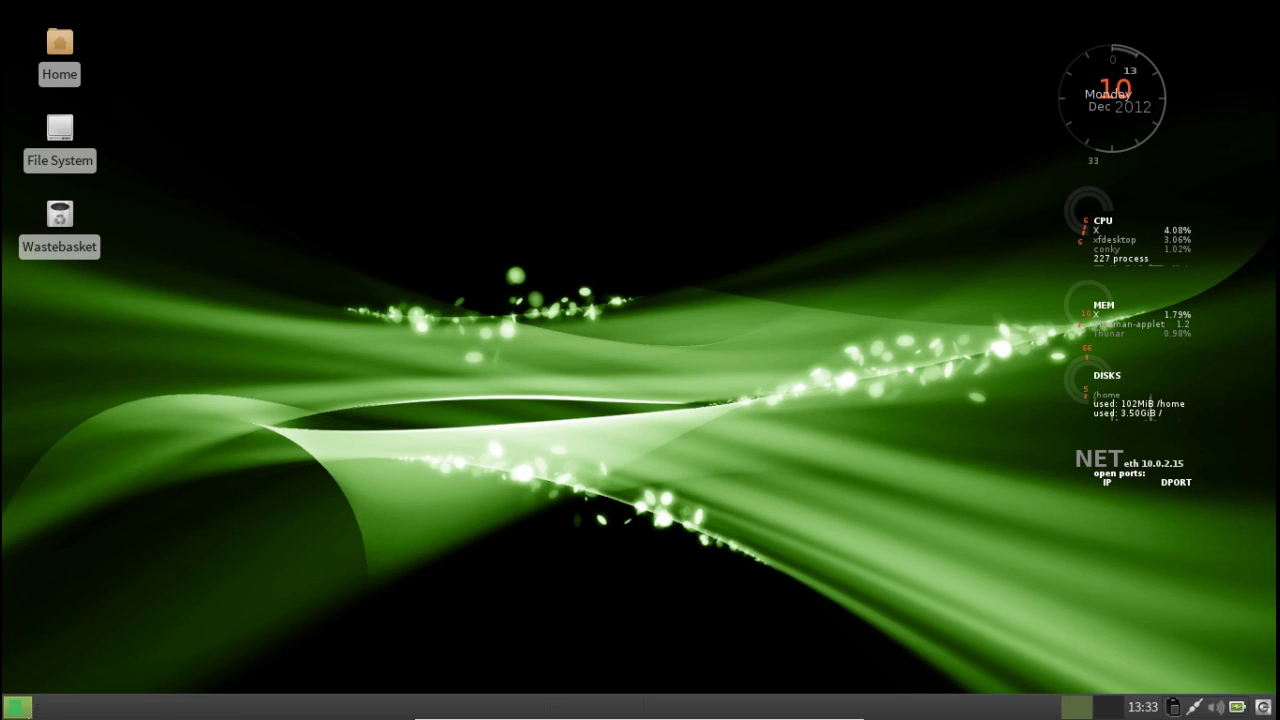
# - Open the Xfce Settings Manager
pyautogui.click(18, 708)
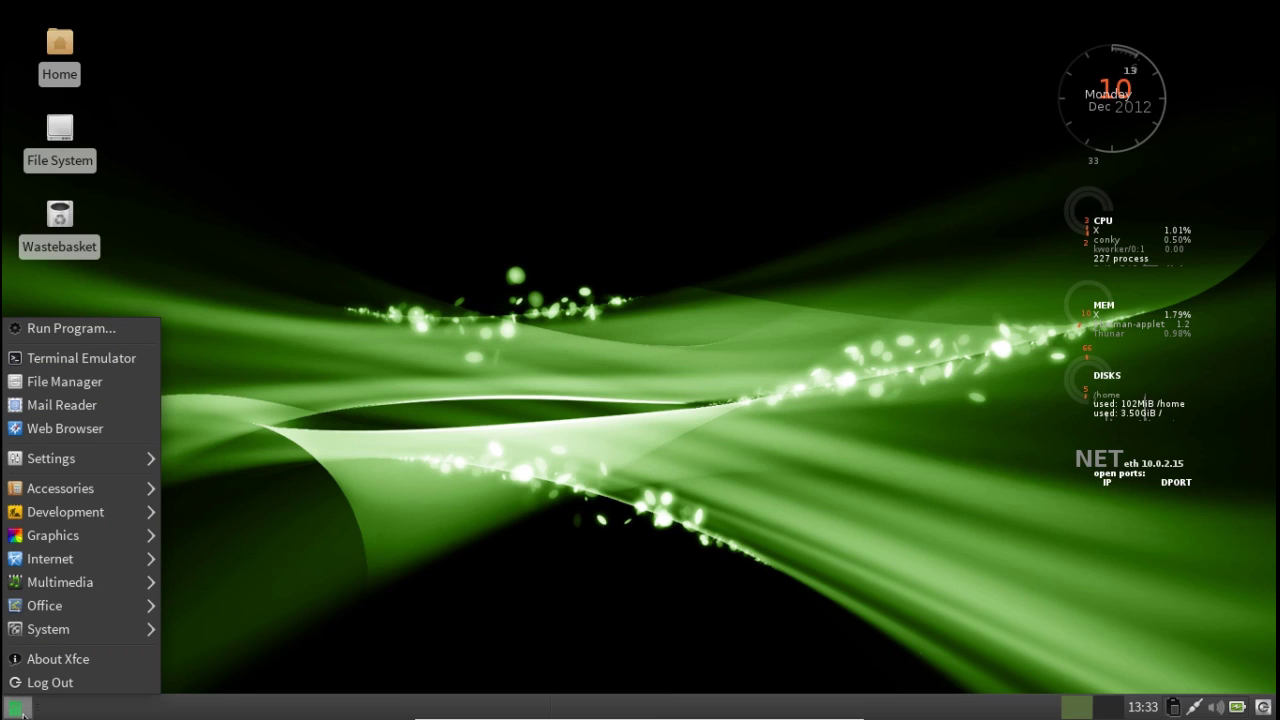
pyautogui.moveTo(56, 628)
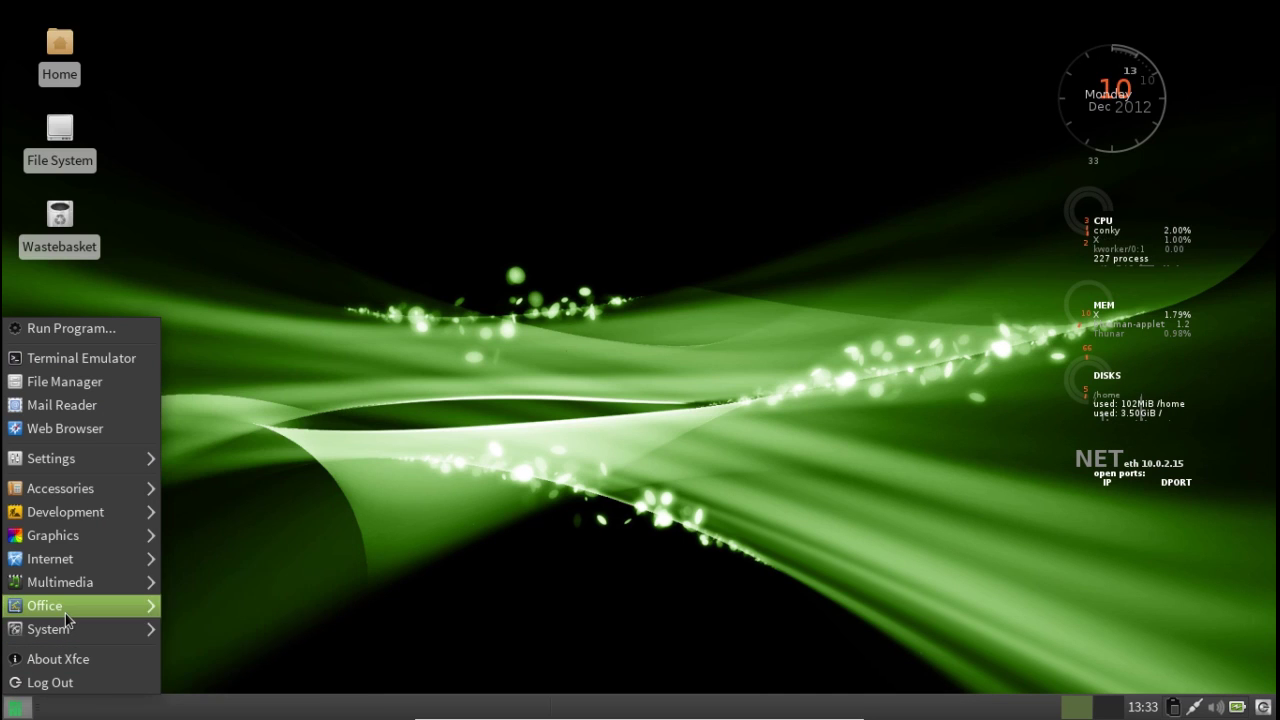
pyautogui.moveTo(79, 586)
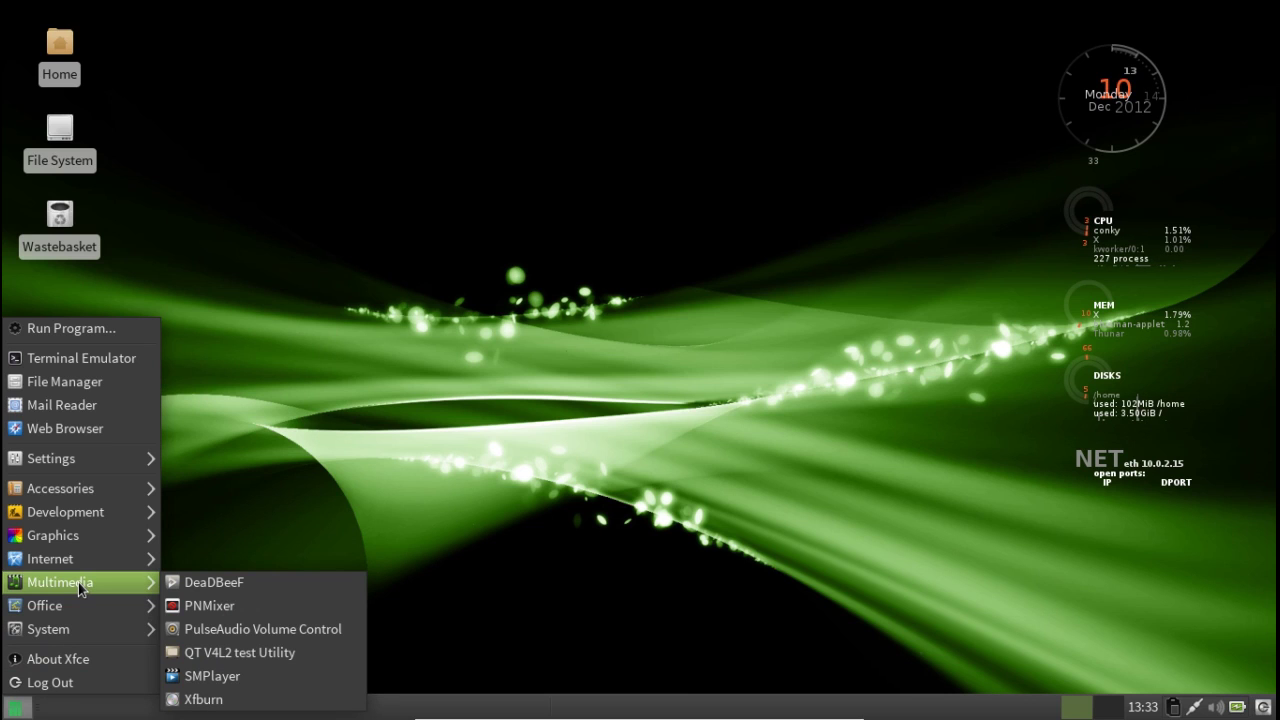
pyautogui.moveTo(130, 470)
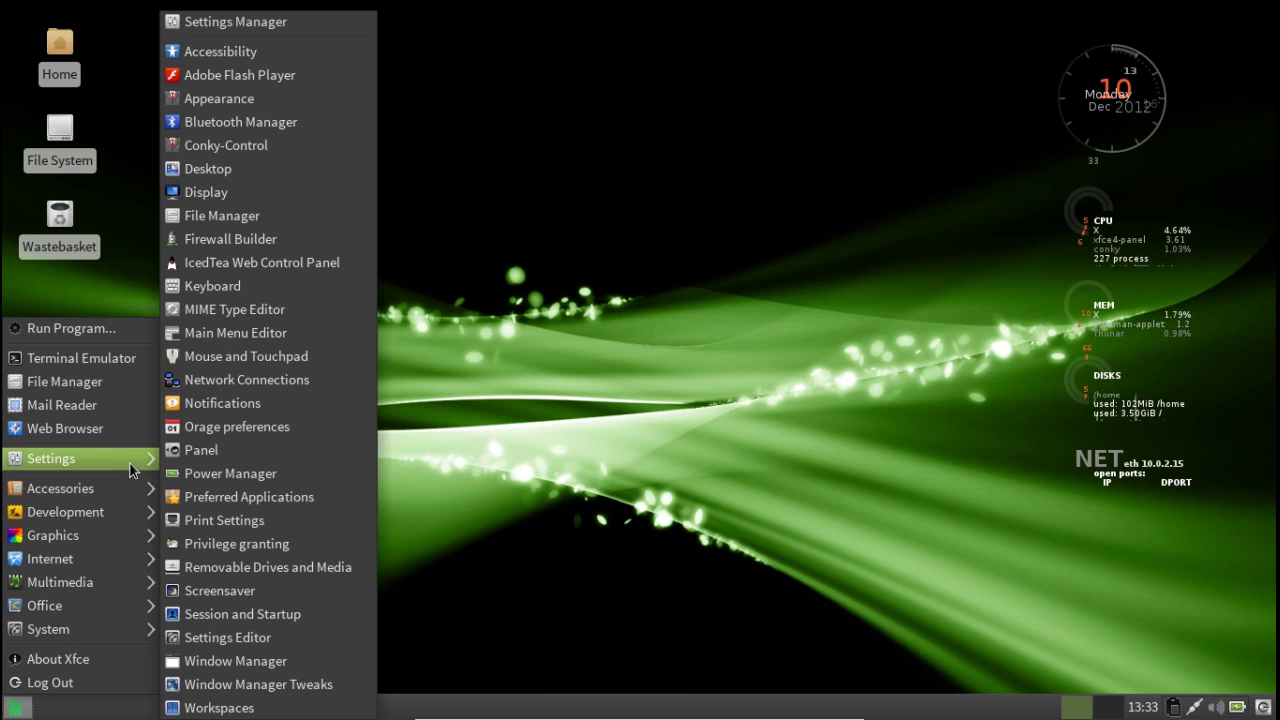
pyautogui.click(231, 24)
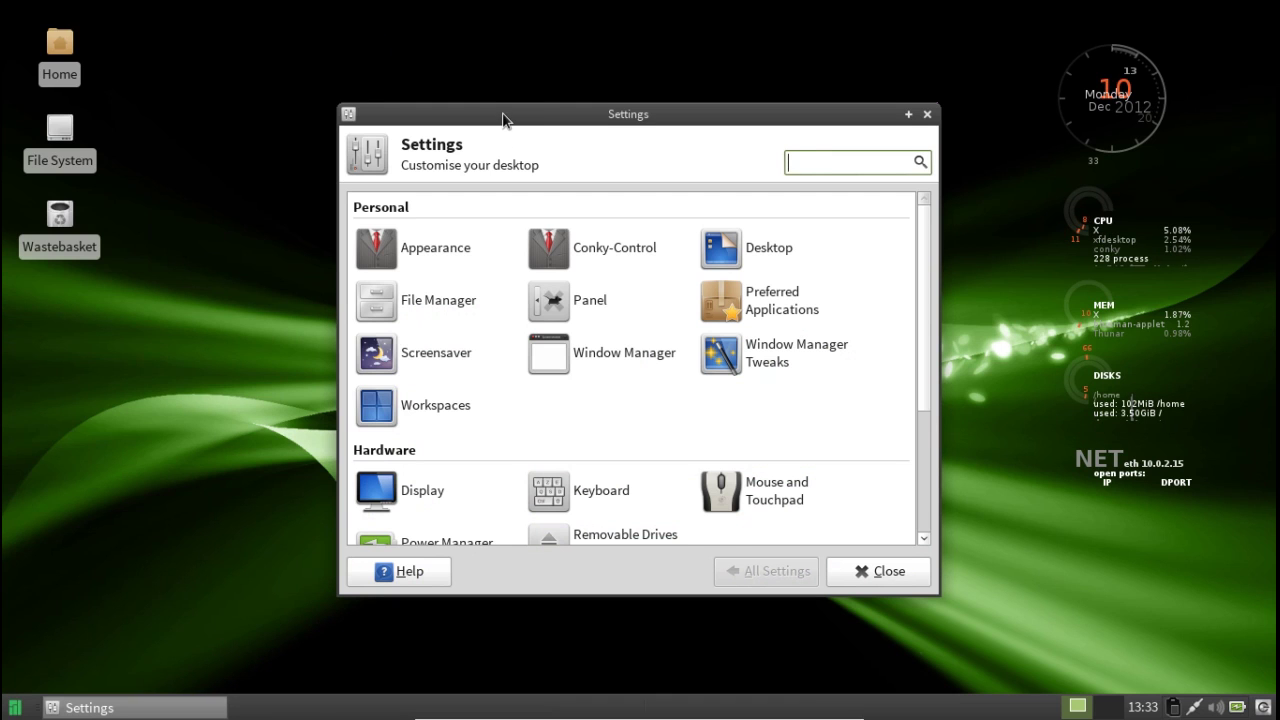
# - Examine the Personal, Hardware, System and Other categories of desktop settings
pyautogui.moveTo(503, 120); pyautogui.dragTo(475, 111)
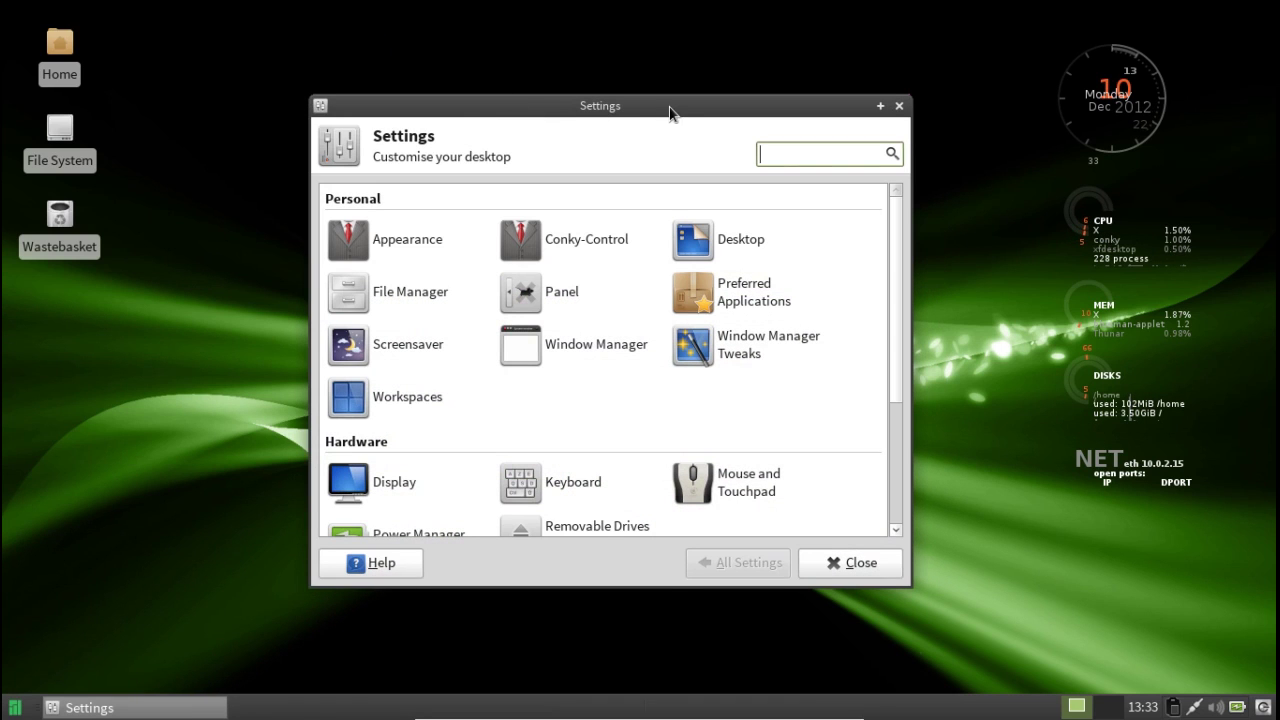
pyautogui.moveTo(670, 112); pyautogui.dragTo(714, 97)
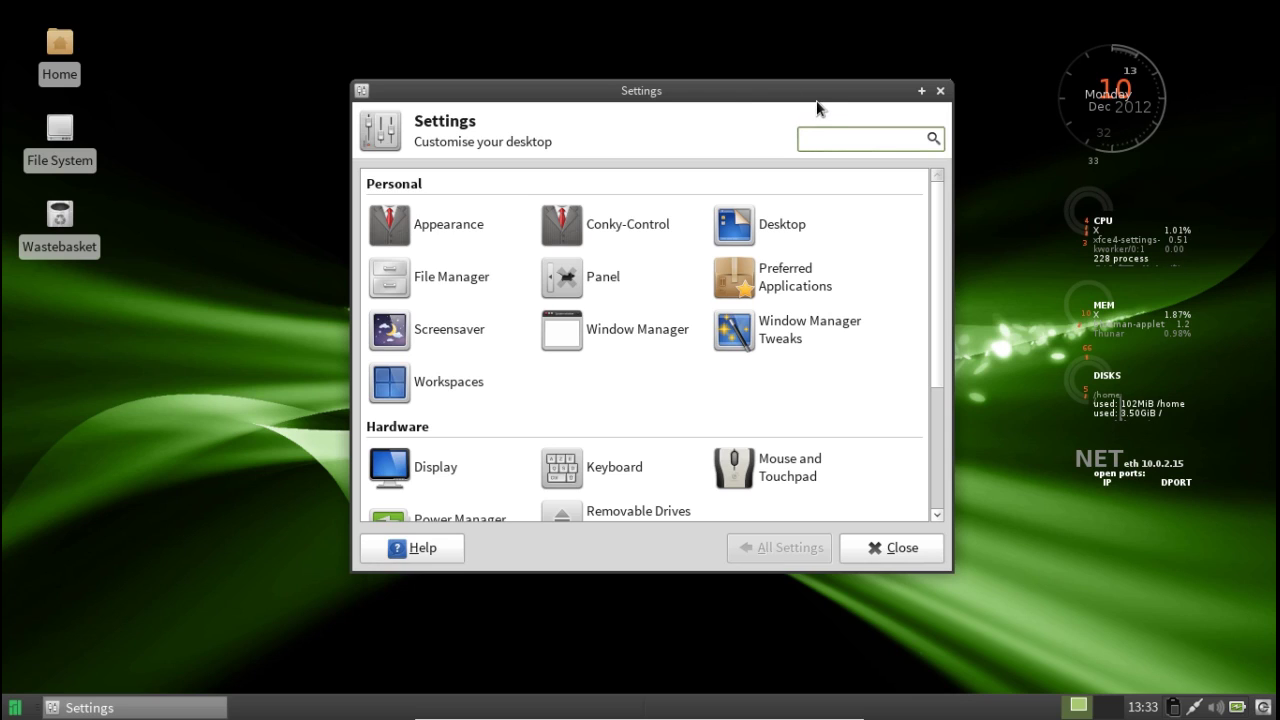
pyautogui.moveTo(824, 100); pyautogui.dragTo(825, 114)
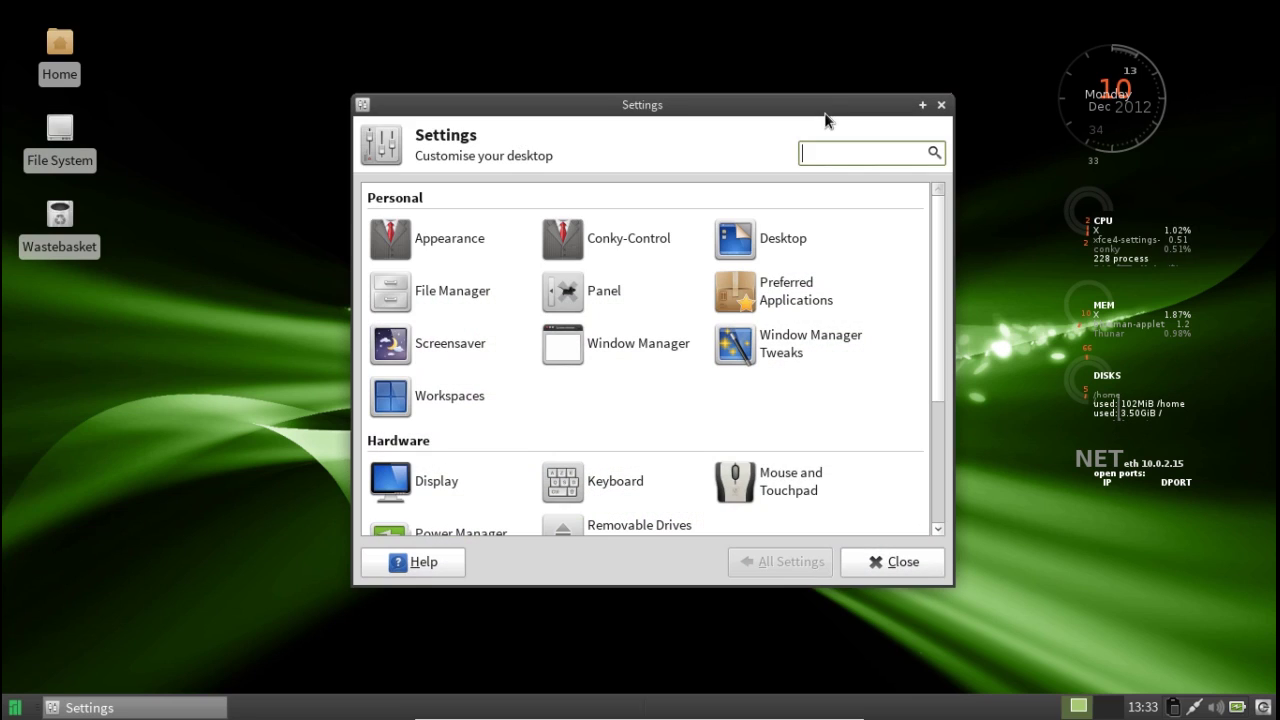
pyautogui.scroll(-4, 440, 310)
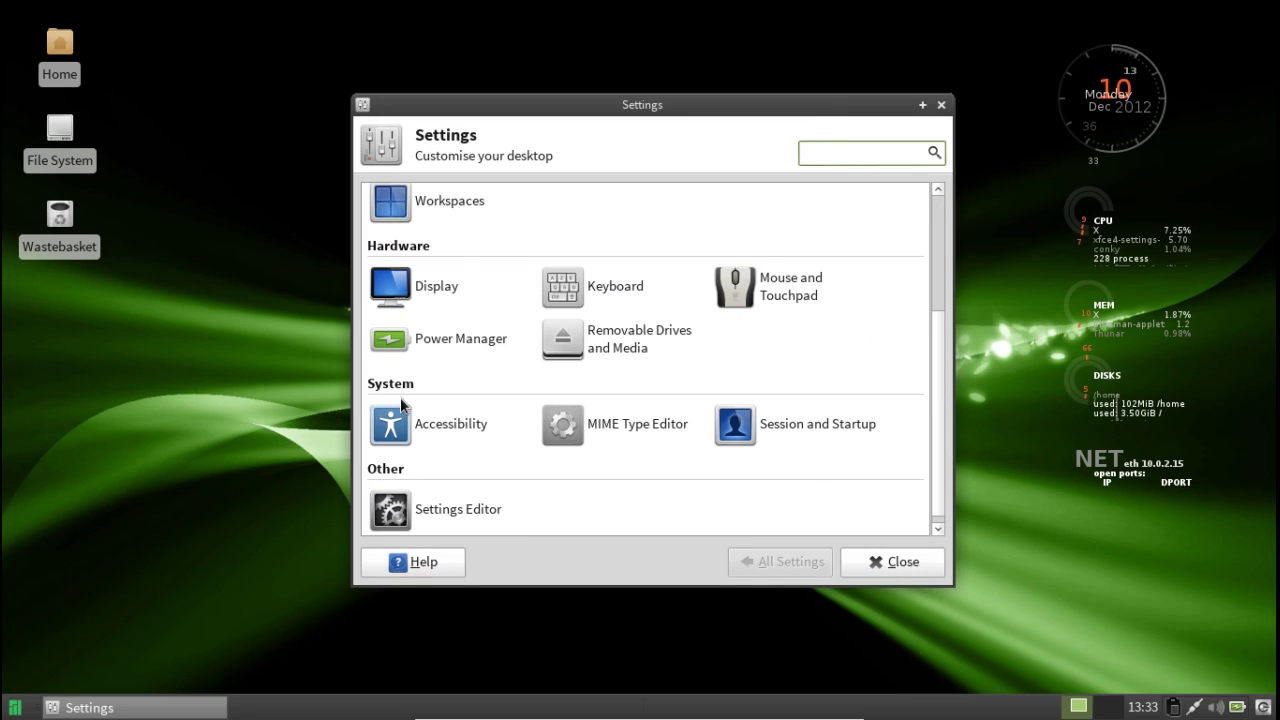
pyautogui.scroll(4, 401, 404)
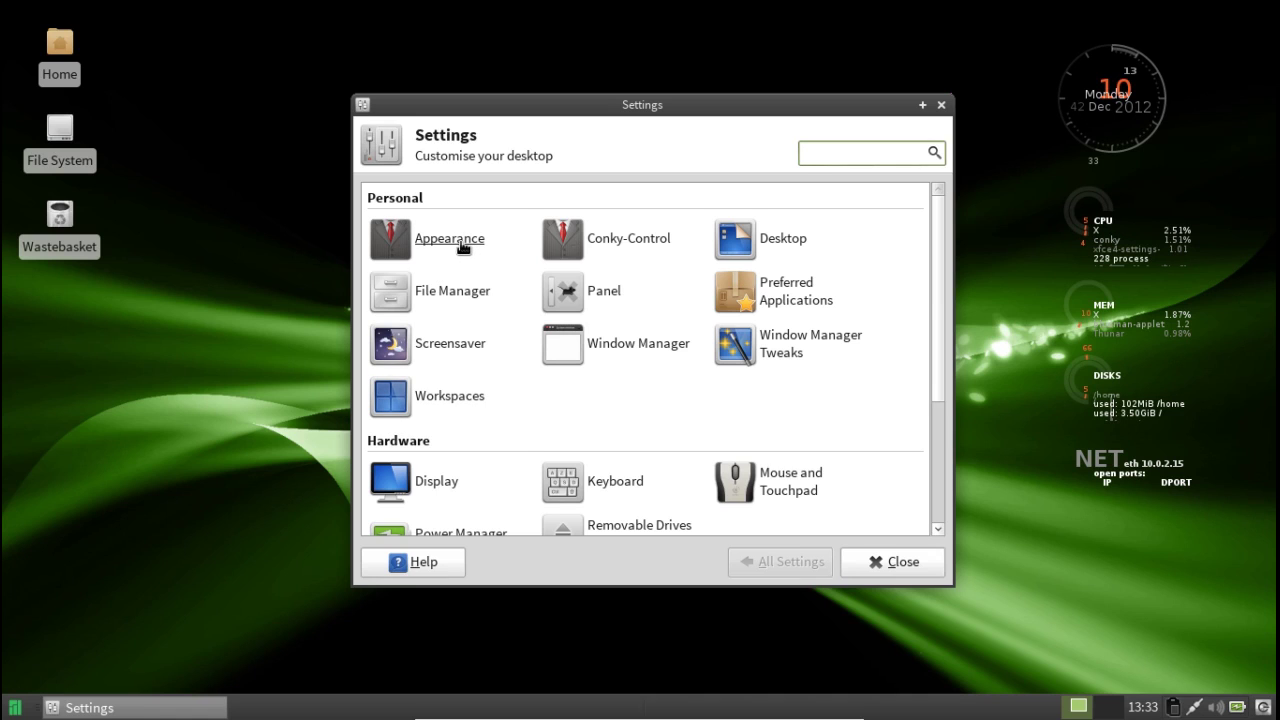
pyautogui.click(14, 707)
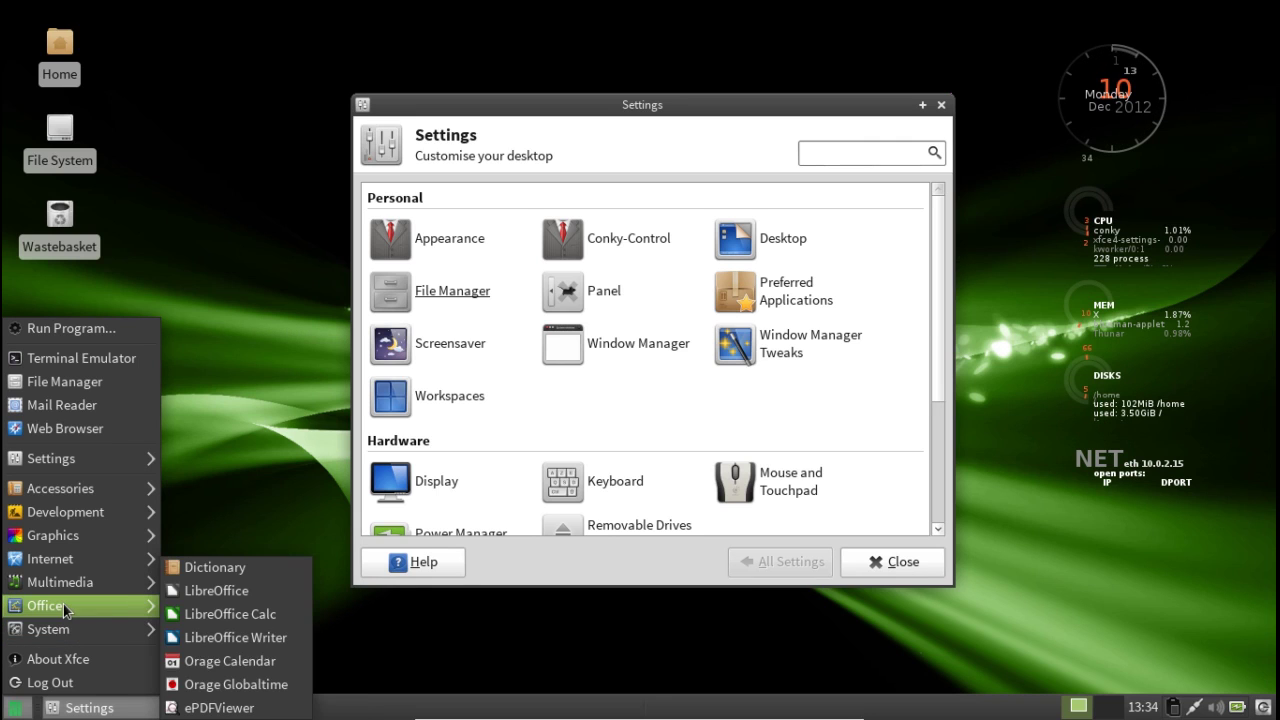
pyautogui.moveTo(762, 107); pyautogui.dragTo(748, 117)
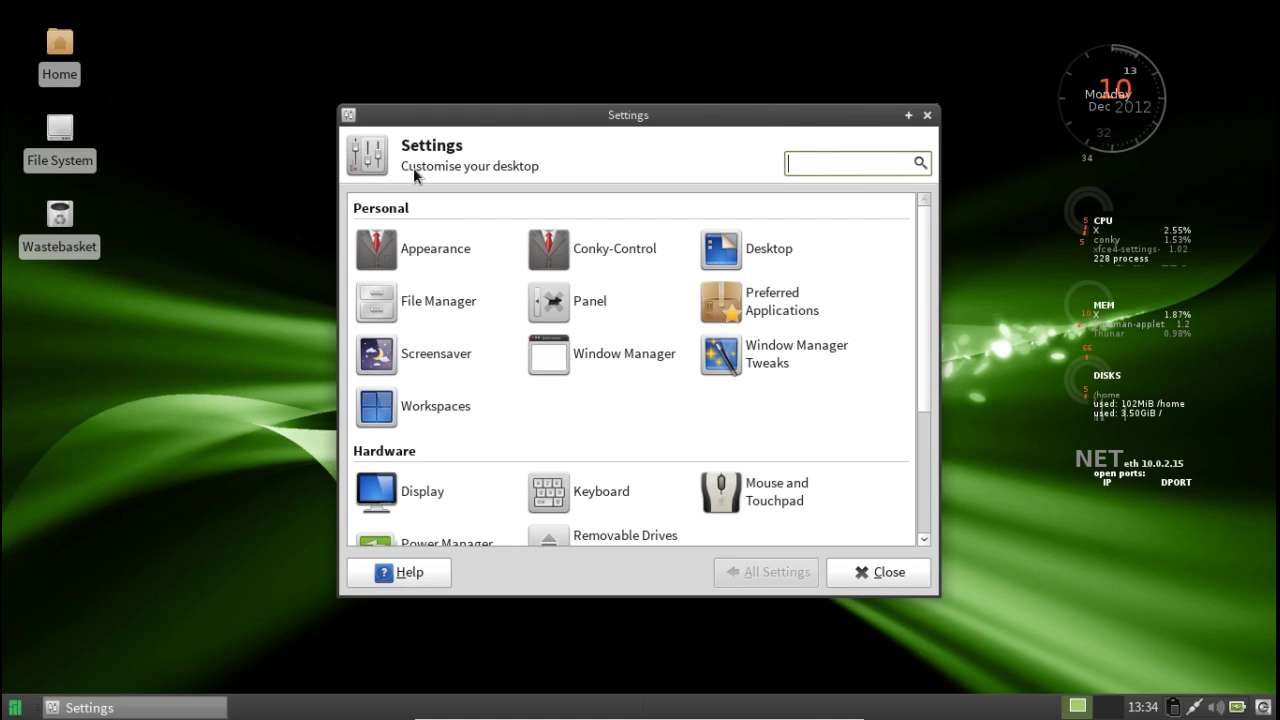
pyautogui.moveTo(477, 128); pyautogui.dragTo(471, 110)
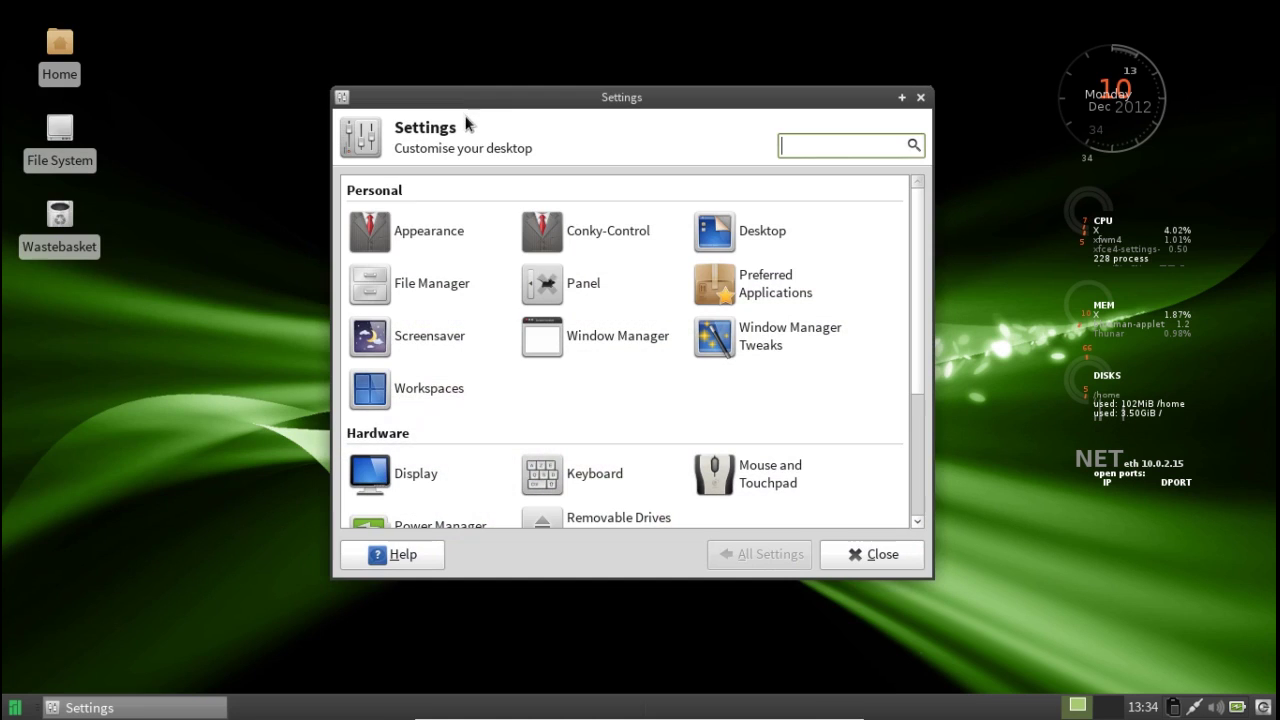
pyautogui.scroll(-1, 716, 291)
pyautogui.scroll(-3, 714, 295)
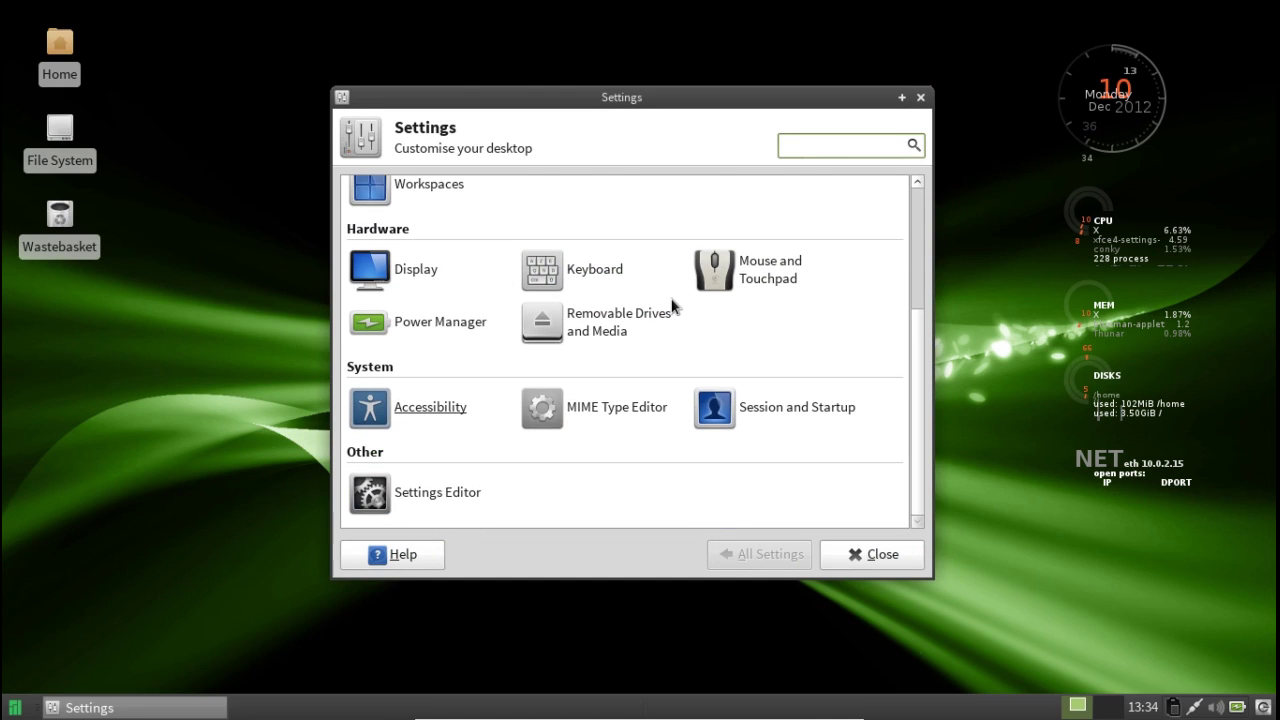
pyautogui.scroll(4, 648, 278)
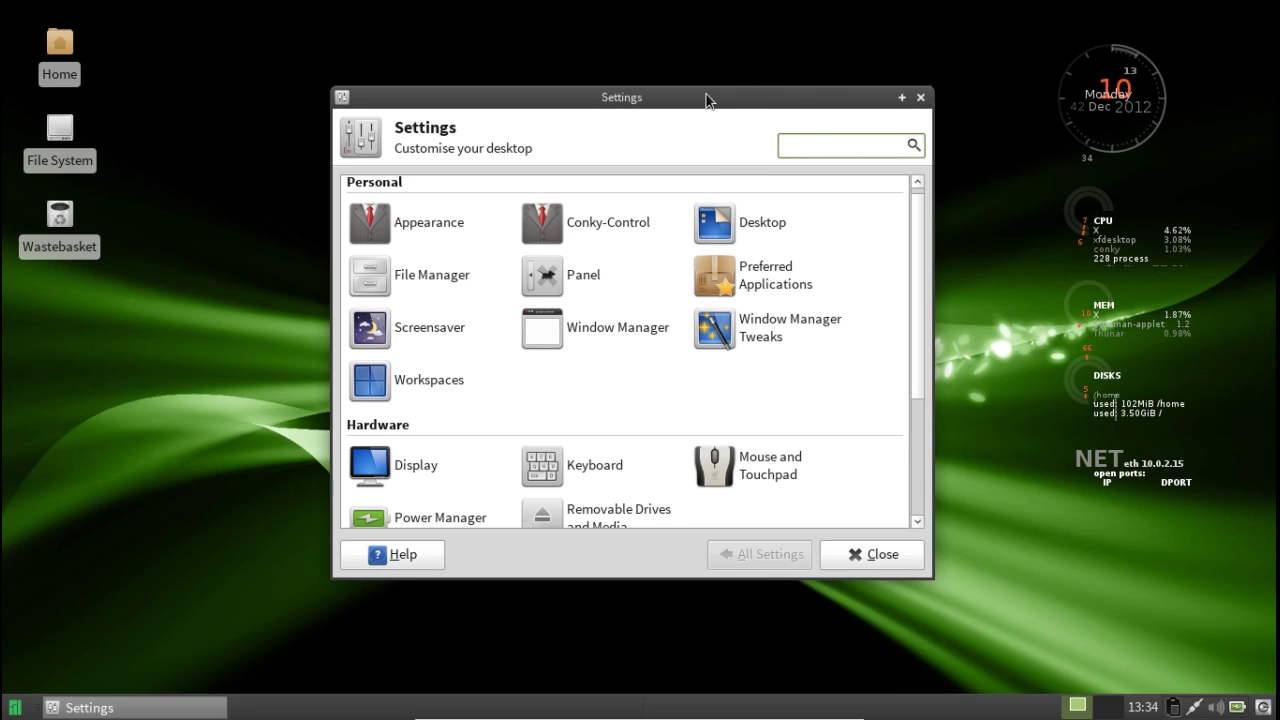
pyautogui.moveTo(706, 100); pyautogui.dragTo(706, 100)
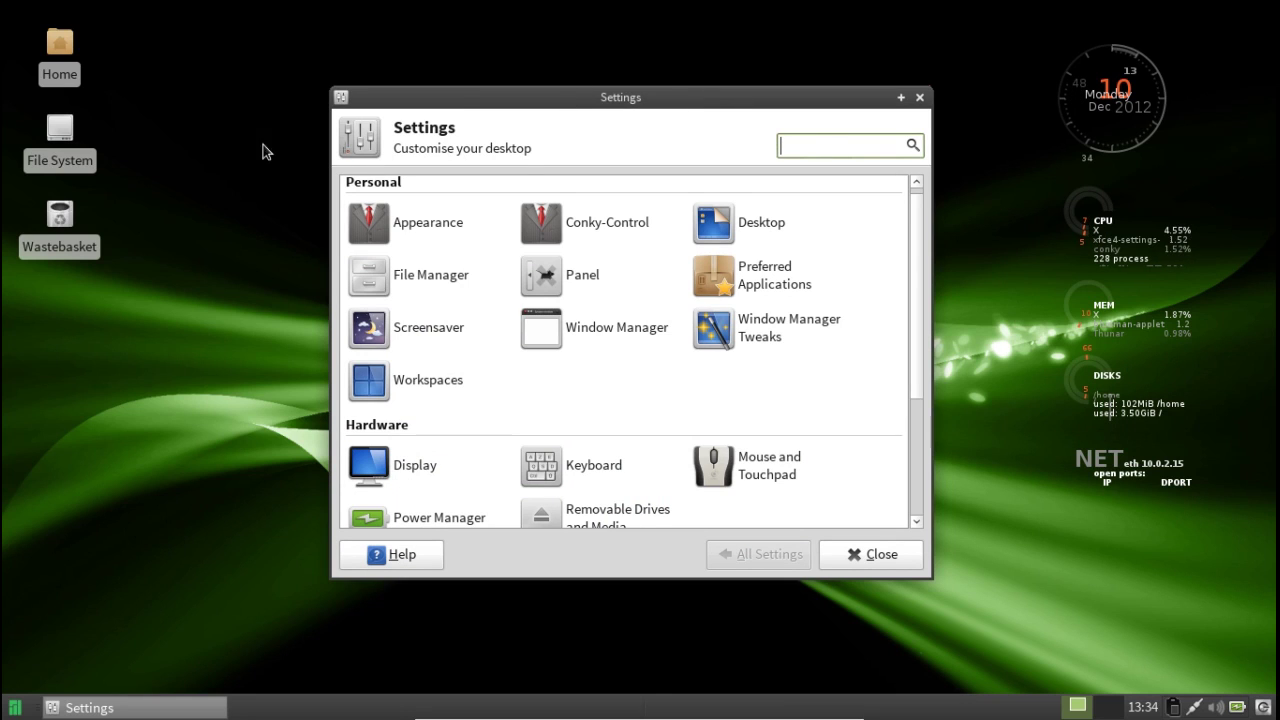
# - Browse the full list of available desktop settings again, repositioning the Settings window along the way
pyautogui.scroll(-4, 632, 316)
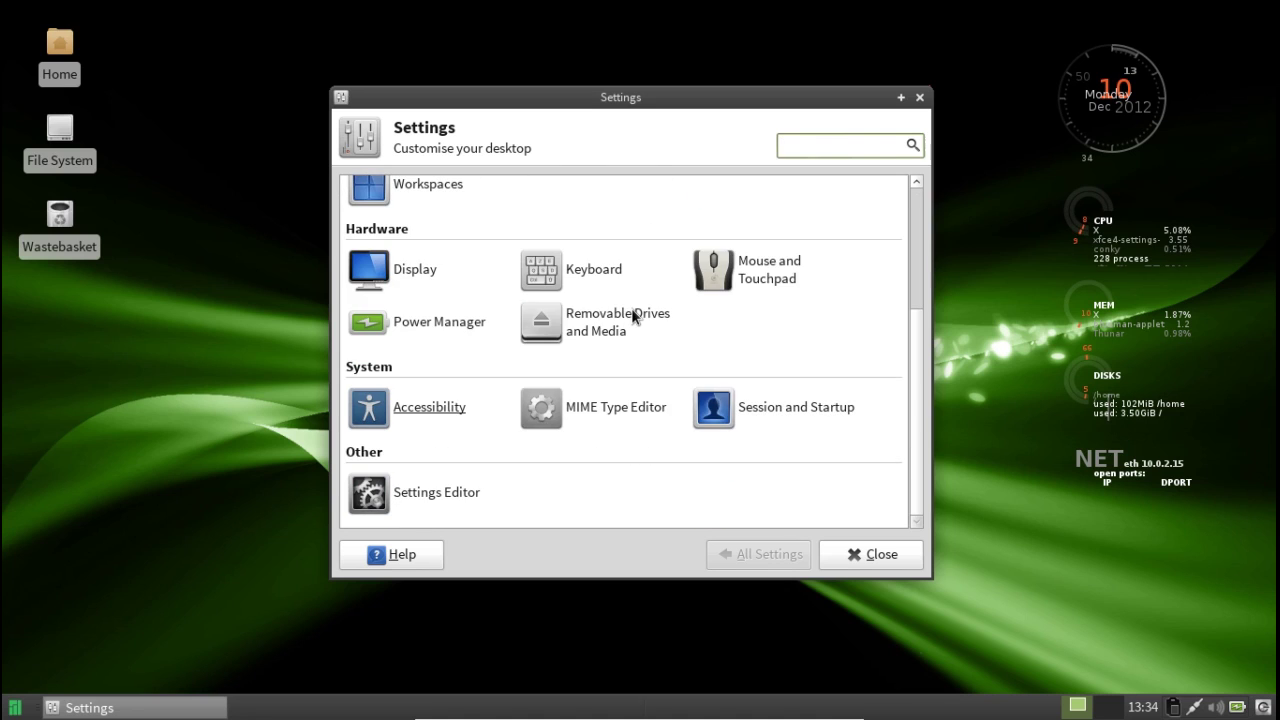
pyautogui.scroll(4, 632, 316)
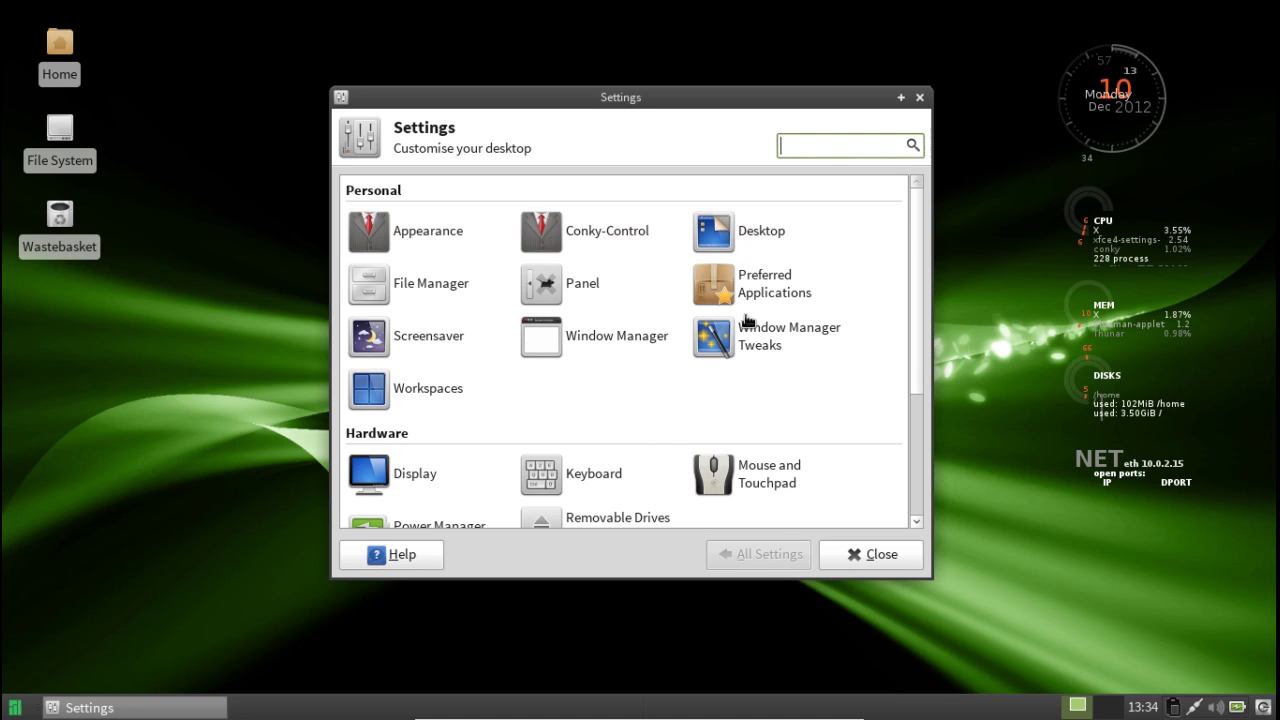
pyautogui.moveTo(921, 228); pyautogui.dragTo(924, 195)
pyautogui.moveTo(888, 98); pyautogui.dragTo(864, 114)
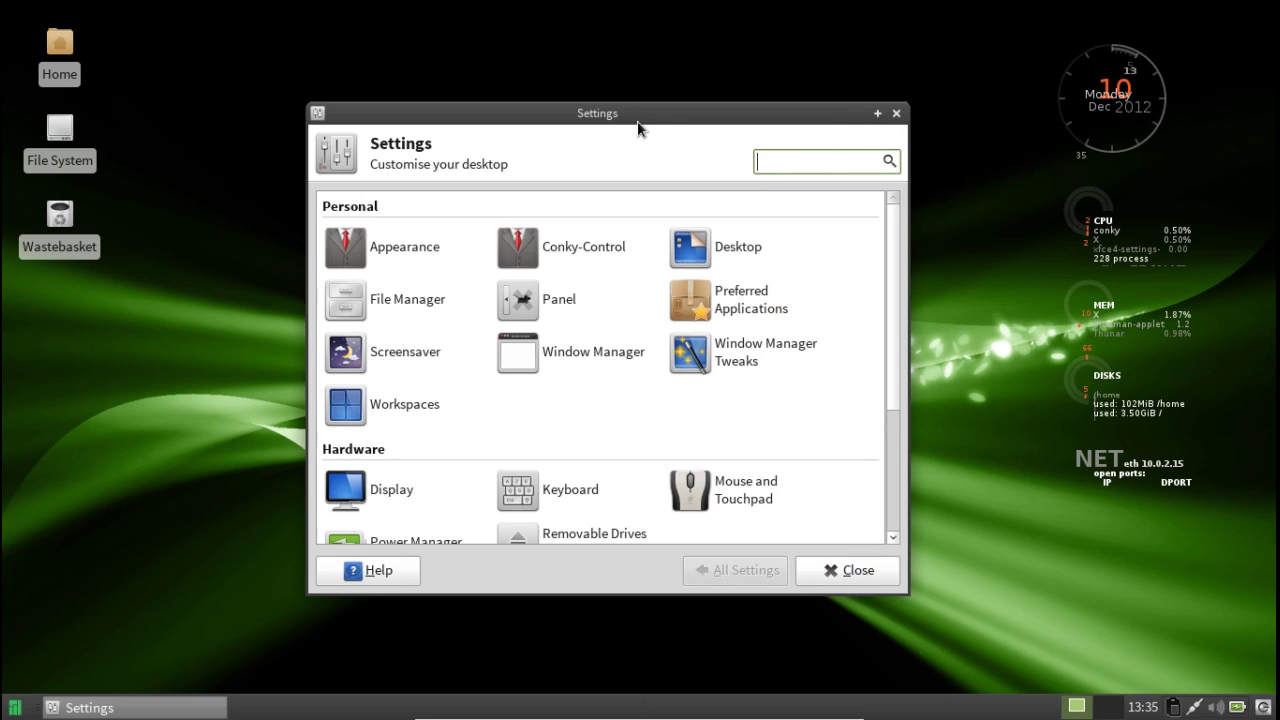
pyautogui.moveTo(638, 124)
pyautogui.mouseDown()
pyautogui.moveTo(649, 124)
pyautogui.moveTo(636, 104)
pyautogui.mouseUp()
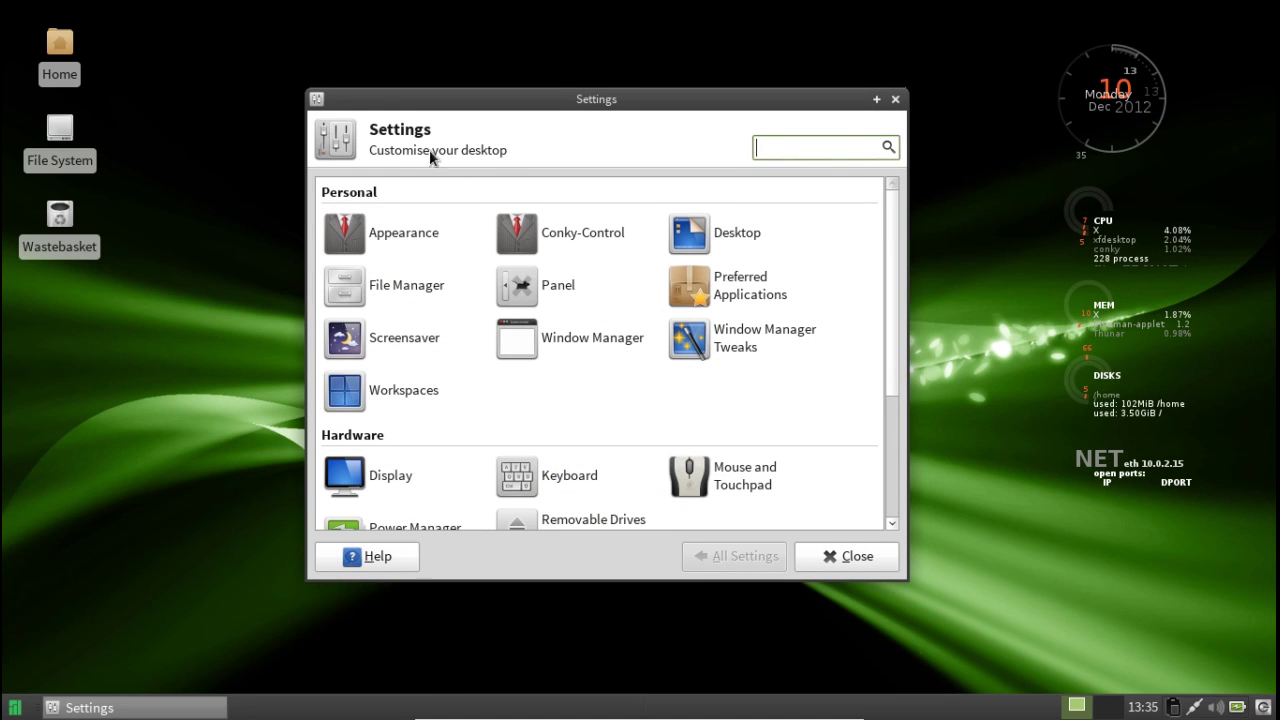
pyautogui.moveTo(566, 101); pyautogui.dragTo(543, 104)
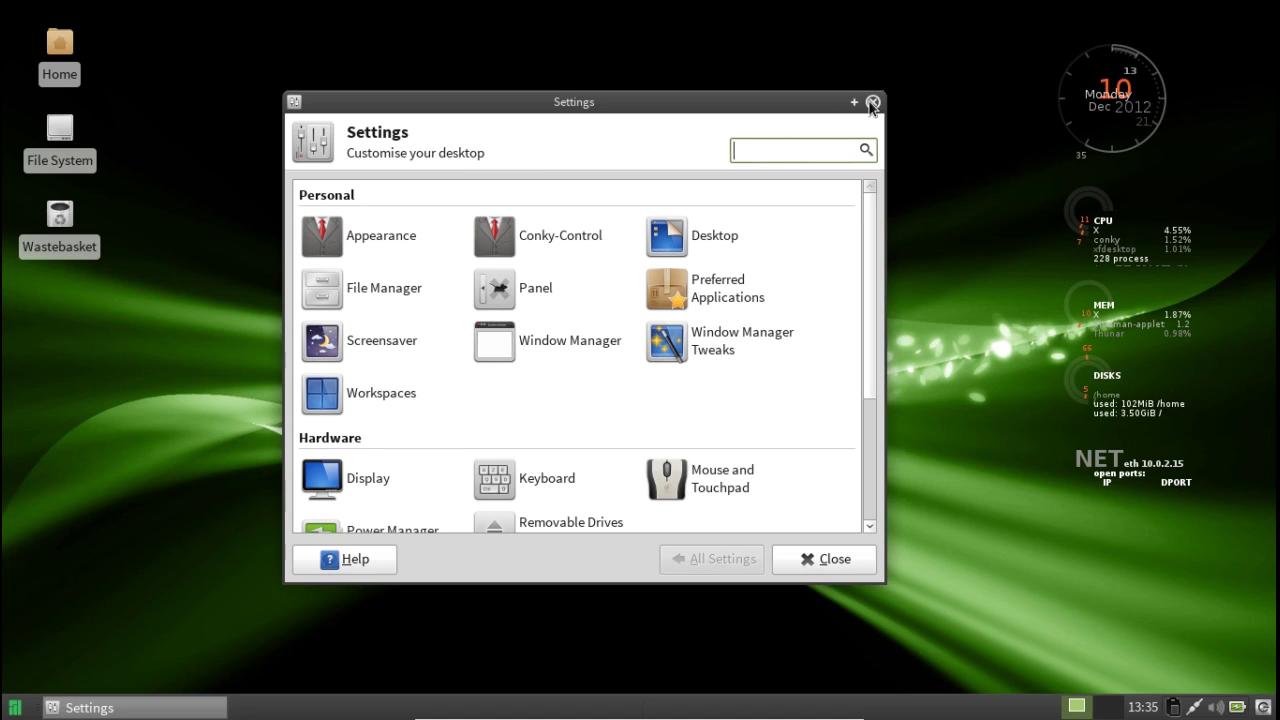
pyautogui.scroll(-4, 728, 300)
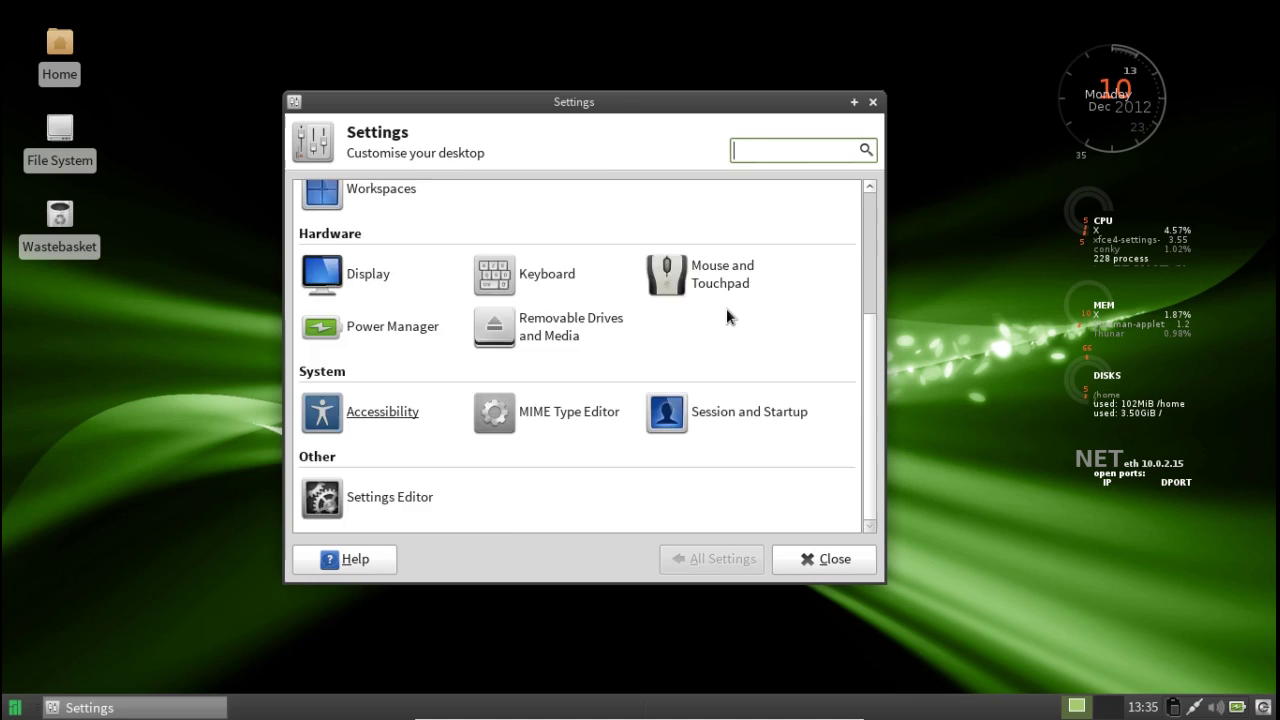
pyautogui.scroll(4, 715, 306)
pyautogui.moveTo(531, 110); pyautogui.dragTo(545, 111)
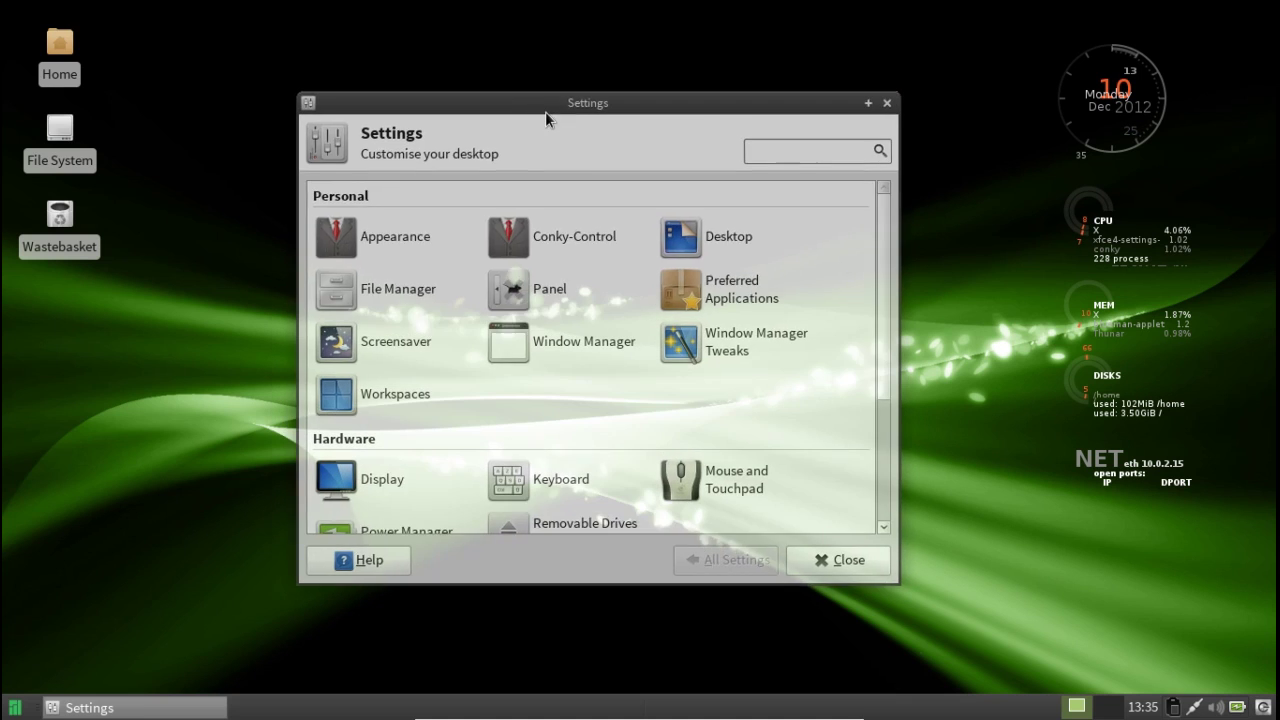
# - View the Style list in the Appearance settings and return to the overview of all settings
pyautogui.click(430, 236)
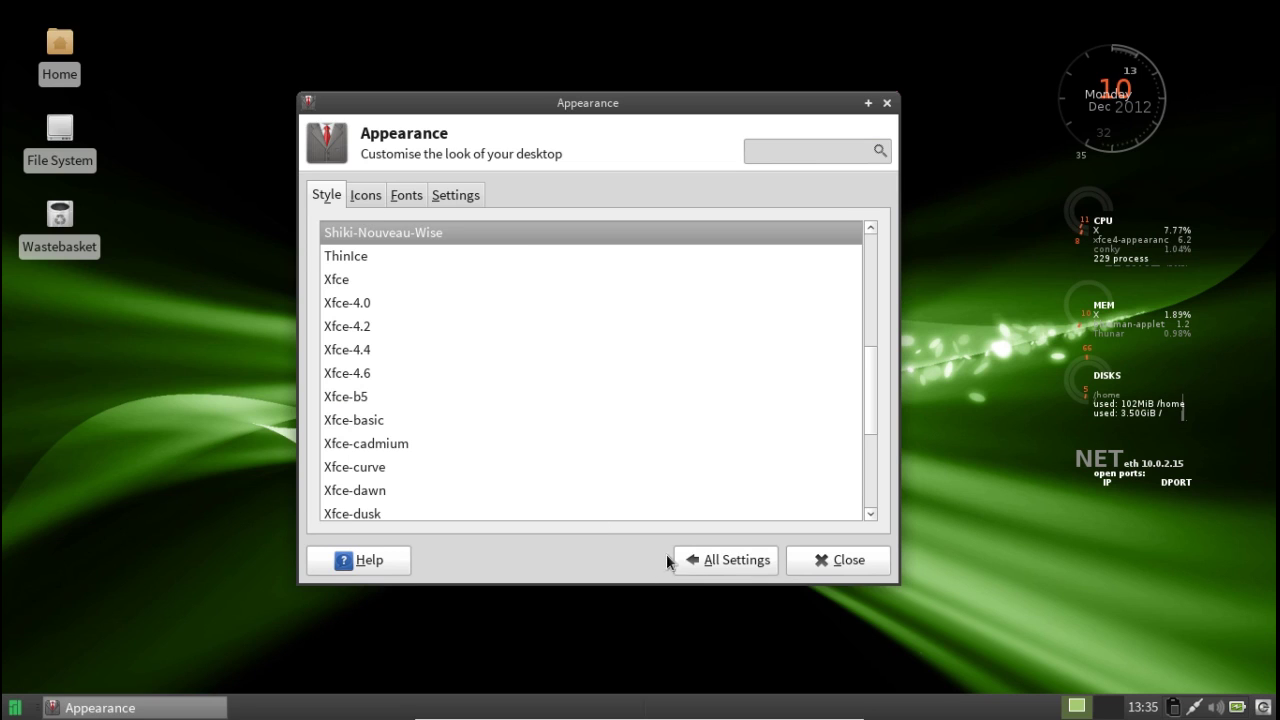
pyautogui.click(694, 556)
pyautogui.scroll(-4, 554, 396)
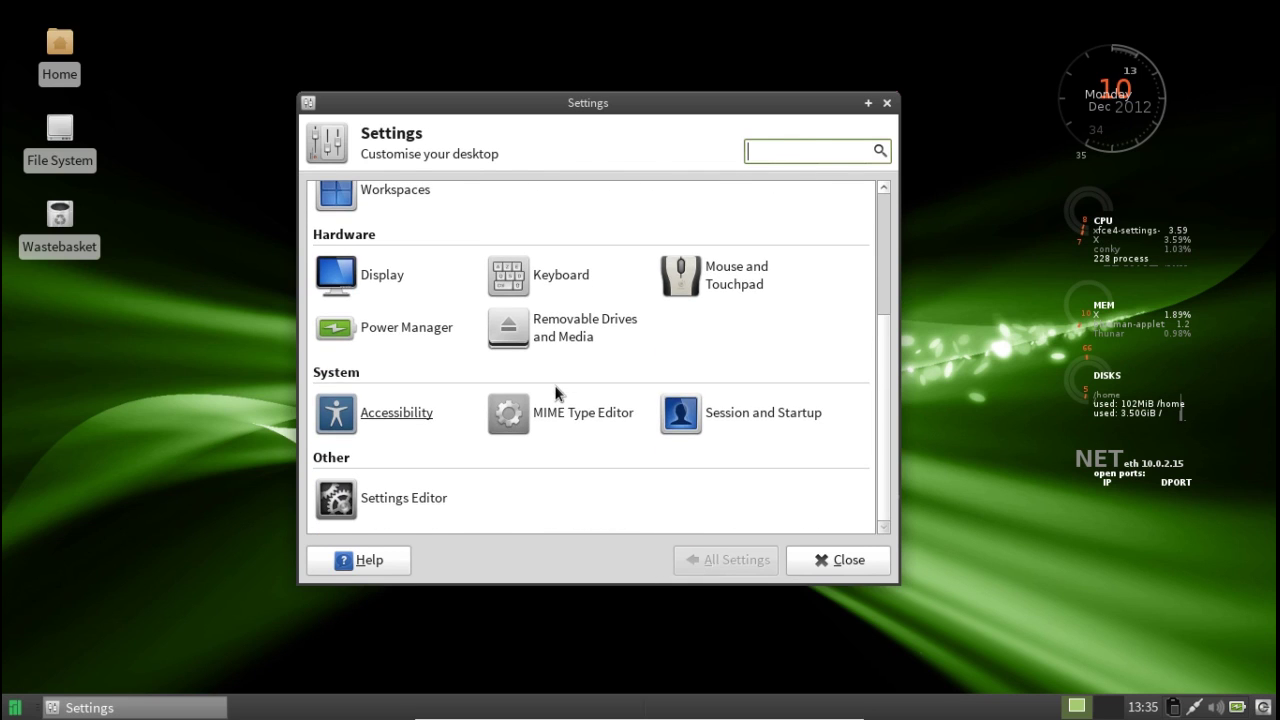
pyautogui.scroll(4, 556, 393)
# - Look through the Conky items offered by Conky-Control and close the list without selecting any
pyautogui.click(562, 236)
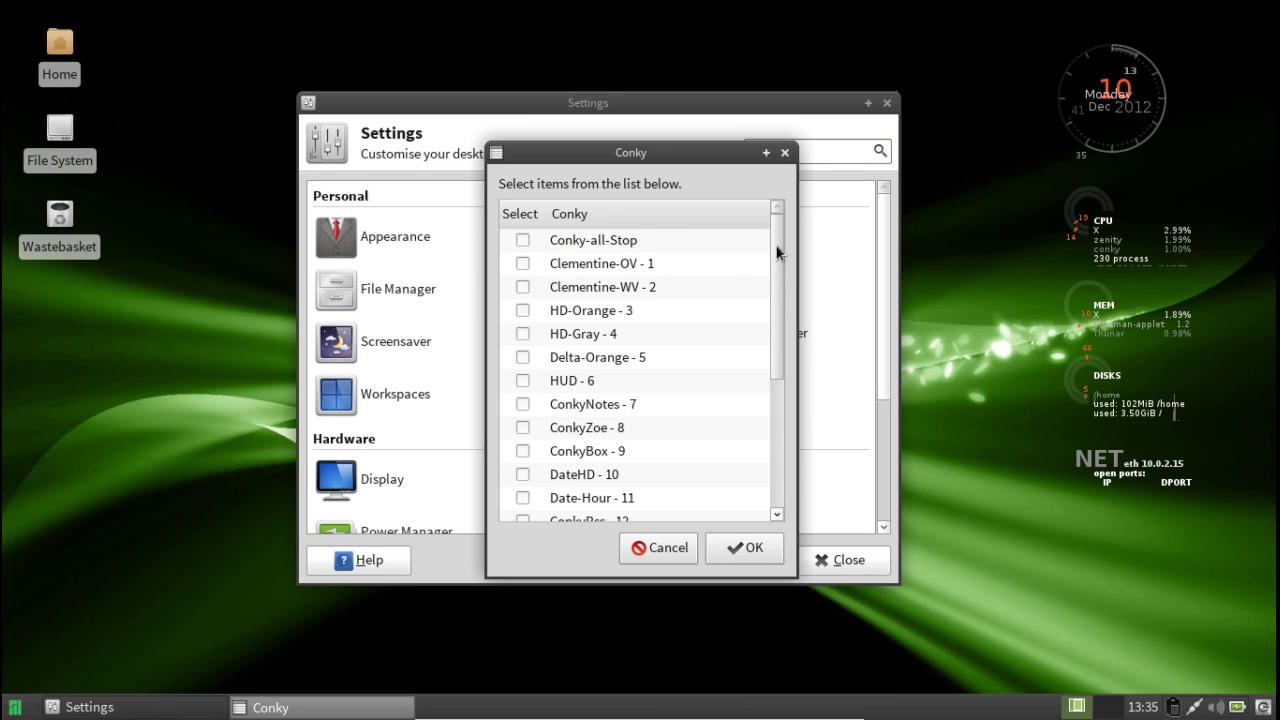
pyautogui.moveTo(779, 254); pyautogui.dragTo(773, 402)
pyautogui.scroll(5, 765, 337)
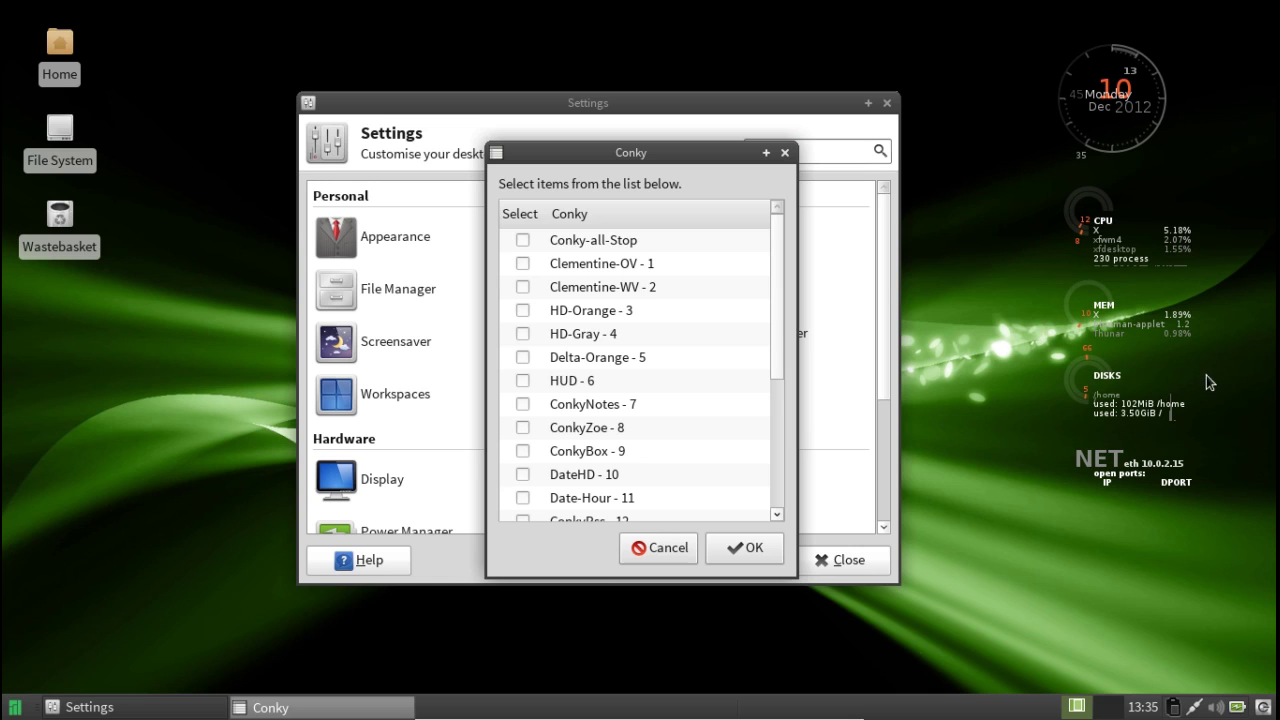
pyautogui.click(785, 152)
pyautogui.scroll(-4, 570, 390)
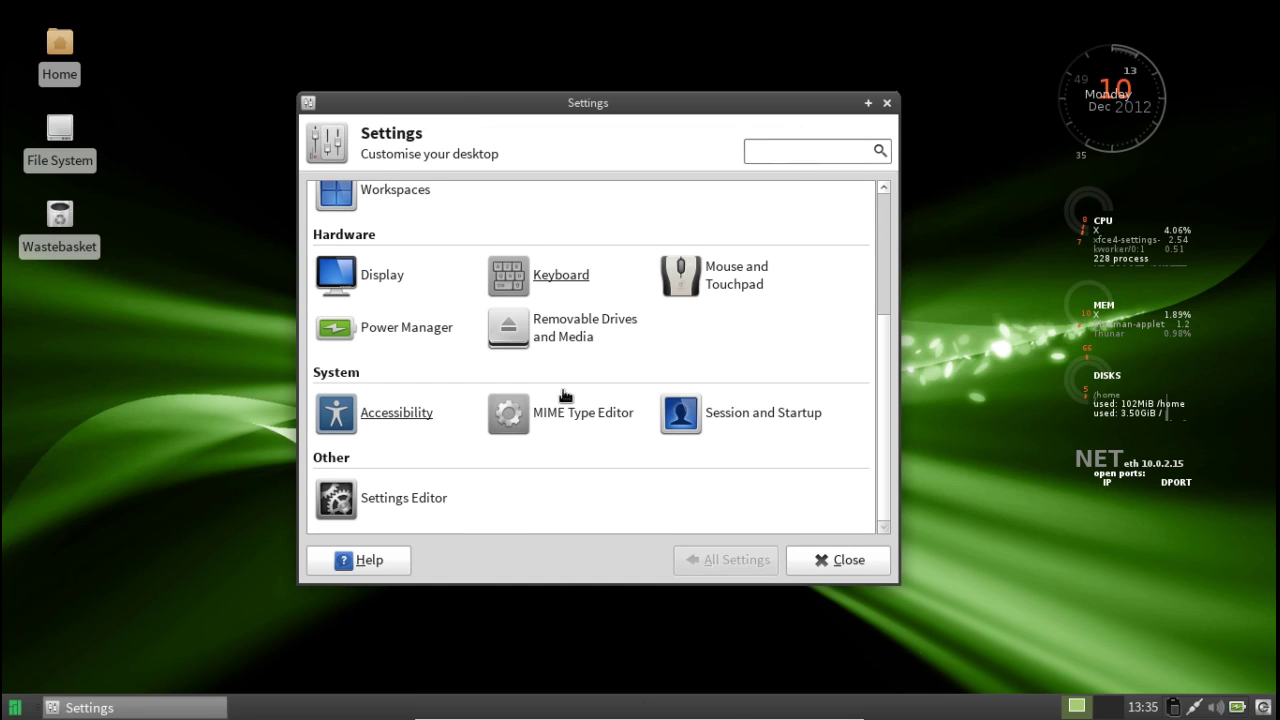
pyautogui.scroll(4, 565, 396)
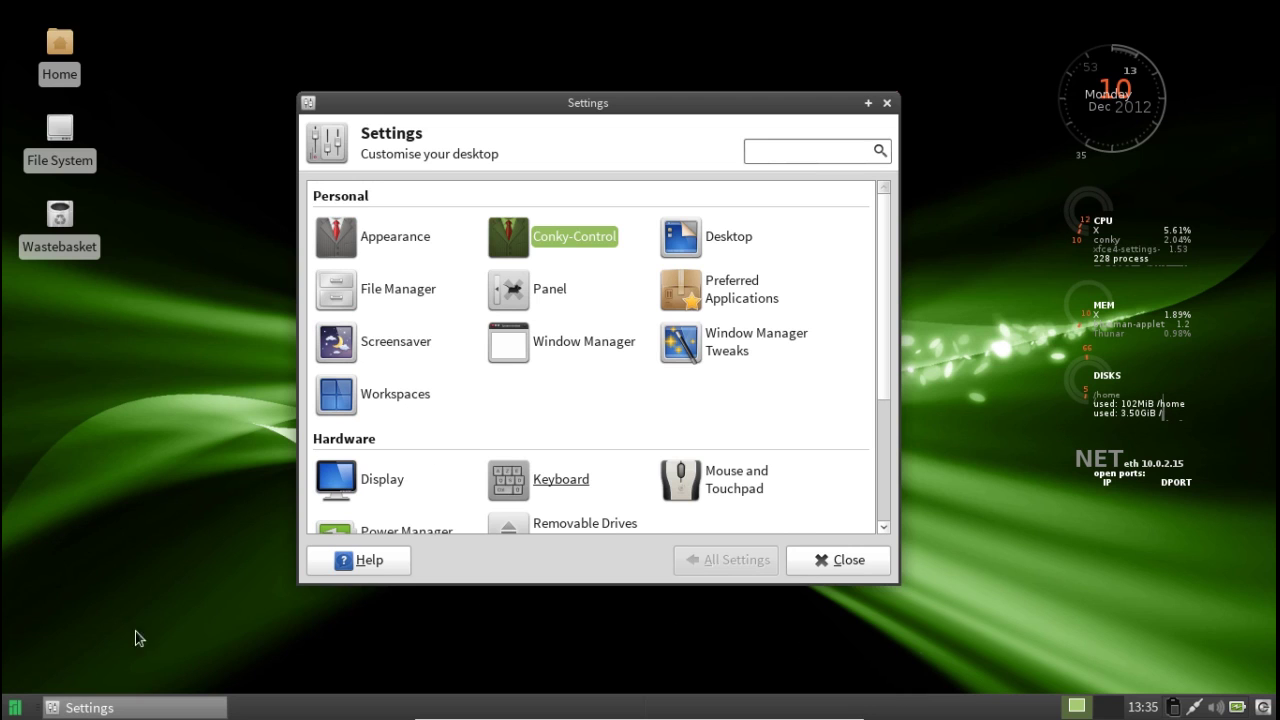
# - Launch the DeaDBeeF music player from the Multimedia applications, move its window further into the desktop and close it
pyautogui.click(15, 707)
pyautogui.moveTo(92, 461)
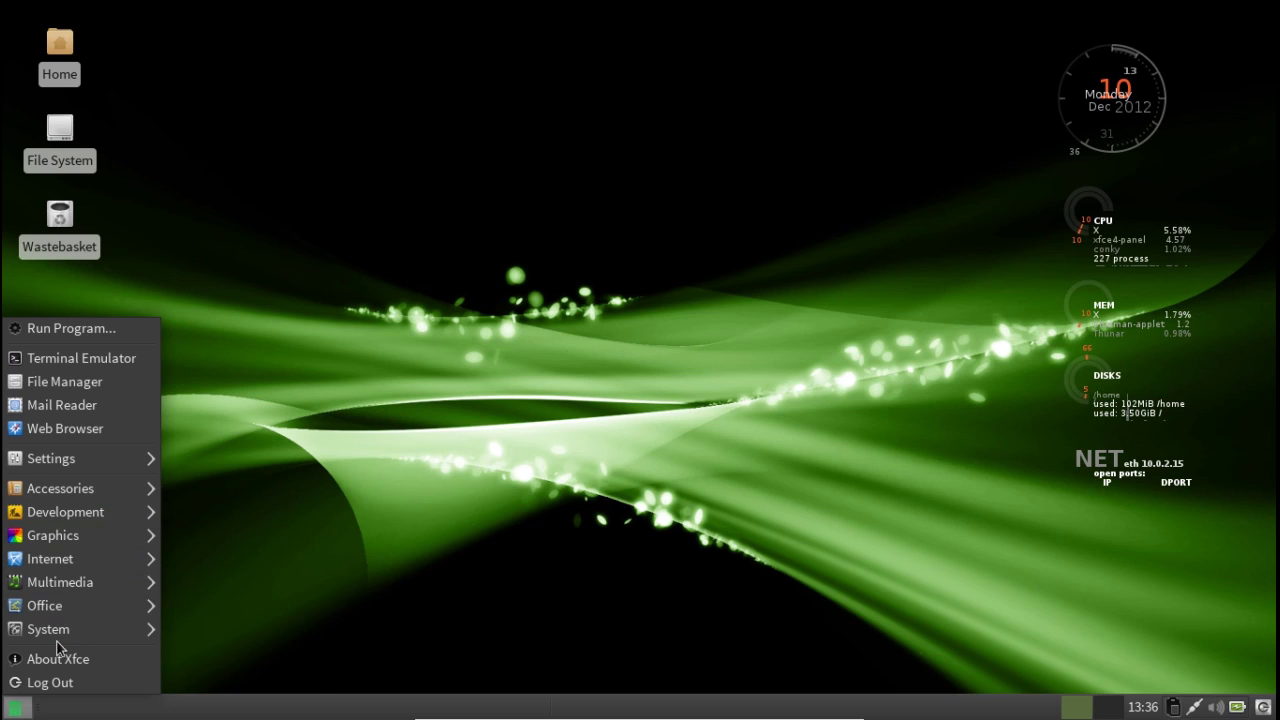
pyautogui.moveTo(70, 607)
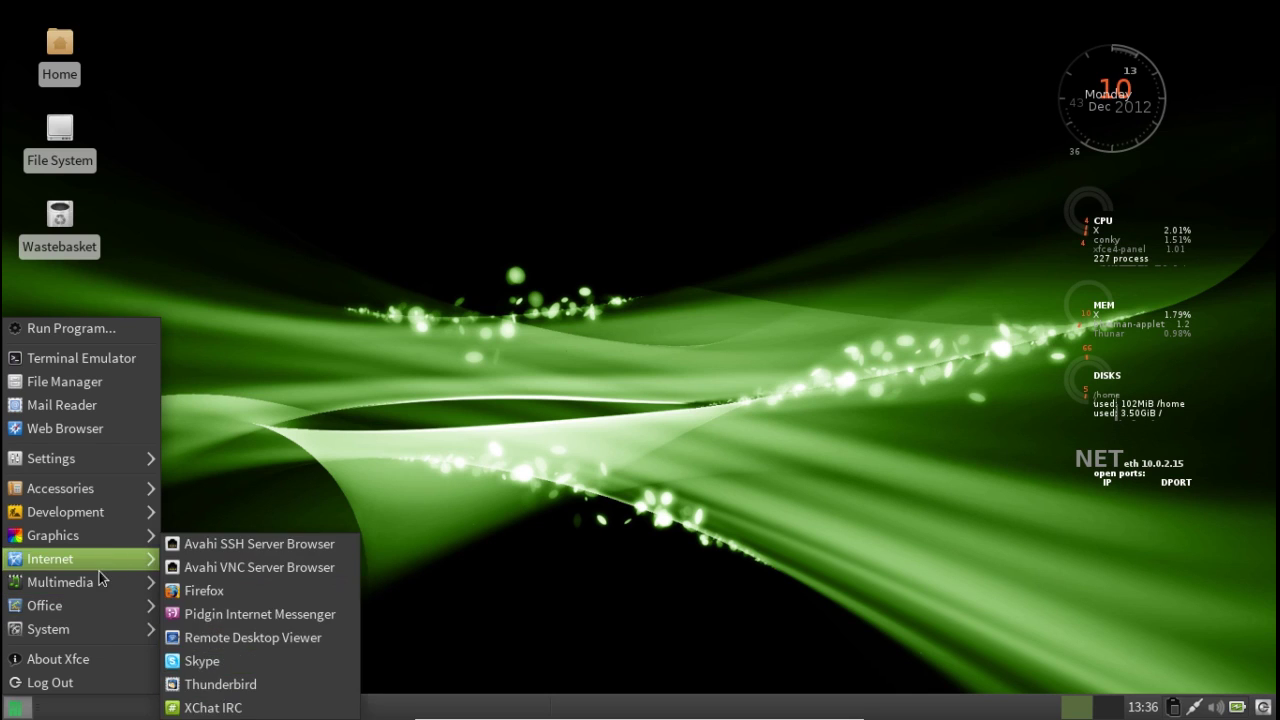
pyautogui.moveTo(91, 586)
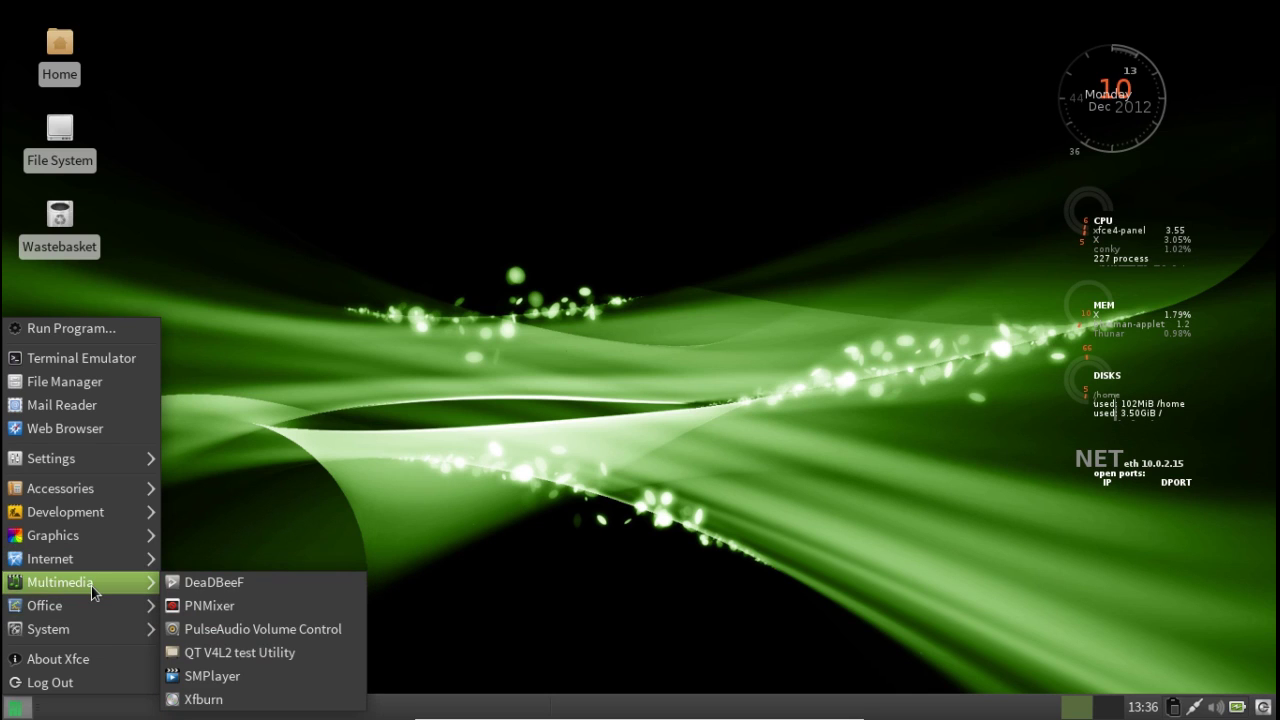
pyautogui.click(187, 587)
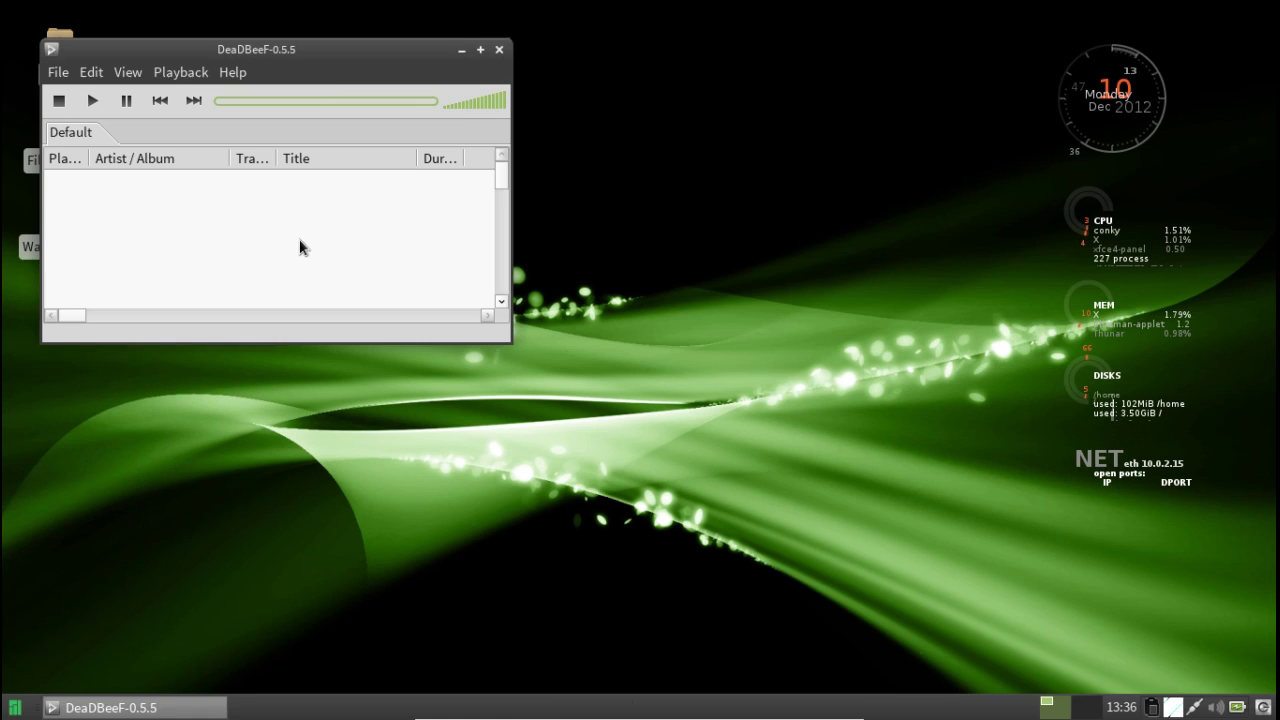
pyautogui.moveTo(329, 50); pyautogui.dragTo(551, 138)
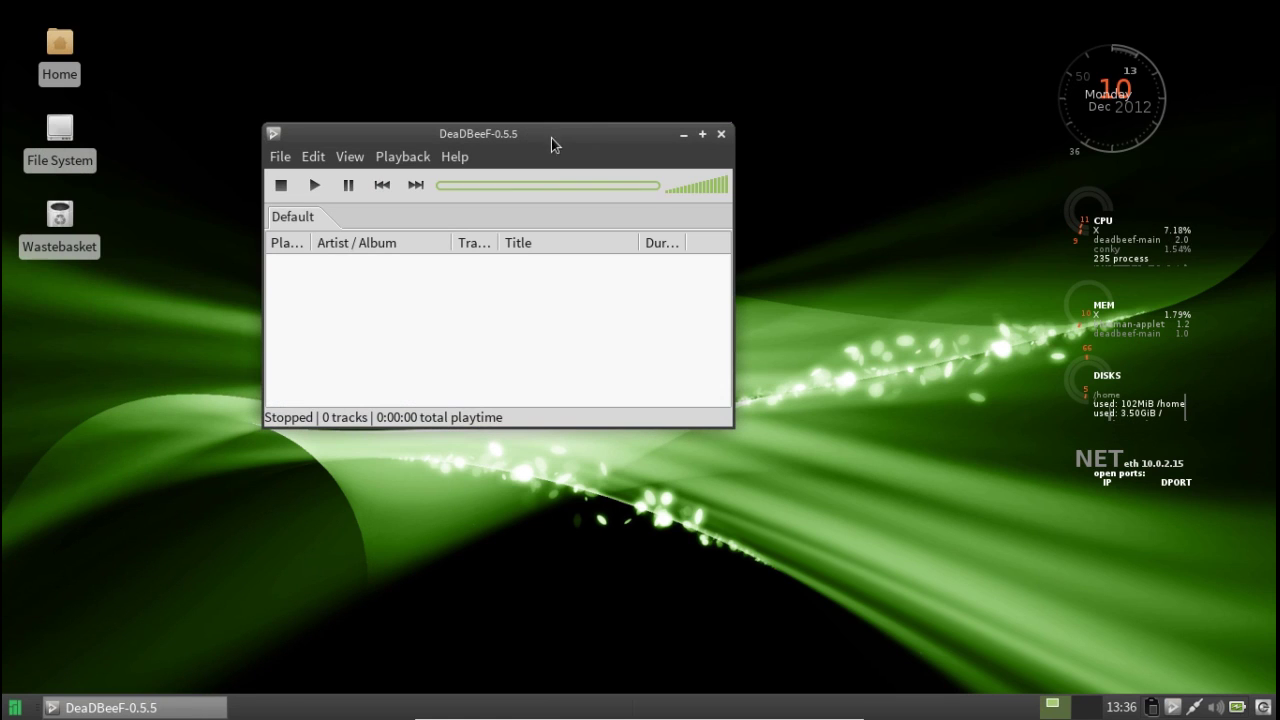
pyautogui.click(722, 136)
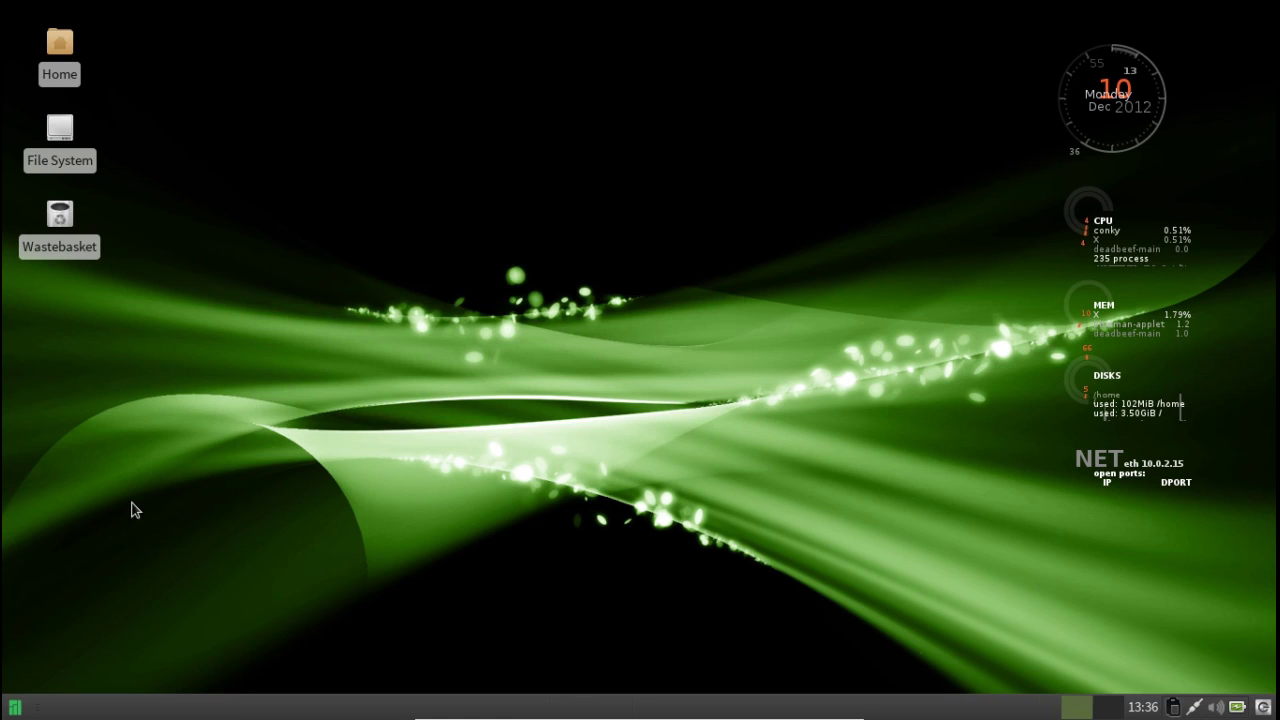
# - Review the installed applications in the Multimedia, Internet, Development and Accessories categories
pyautogui.click(20, 708)
pyautogui.moveTo(75, 582)
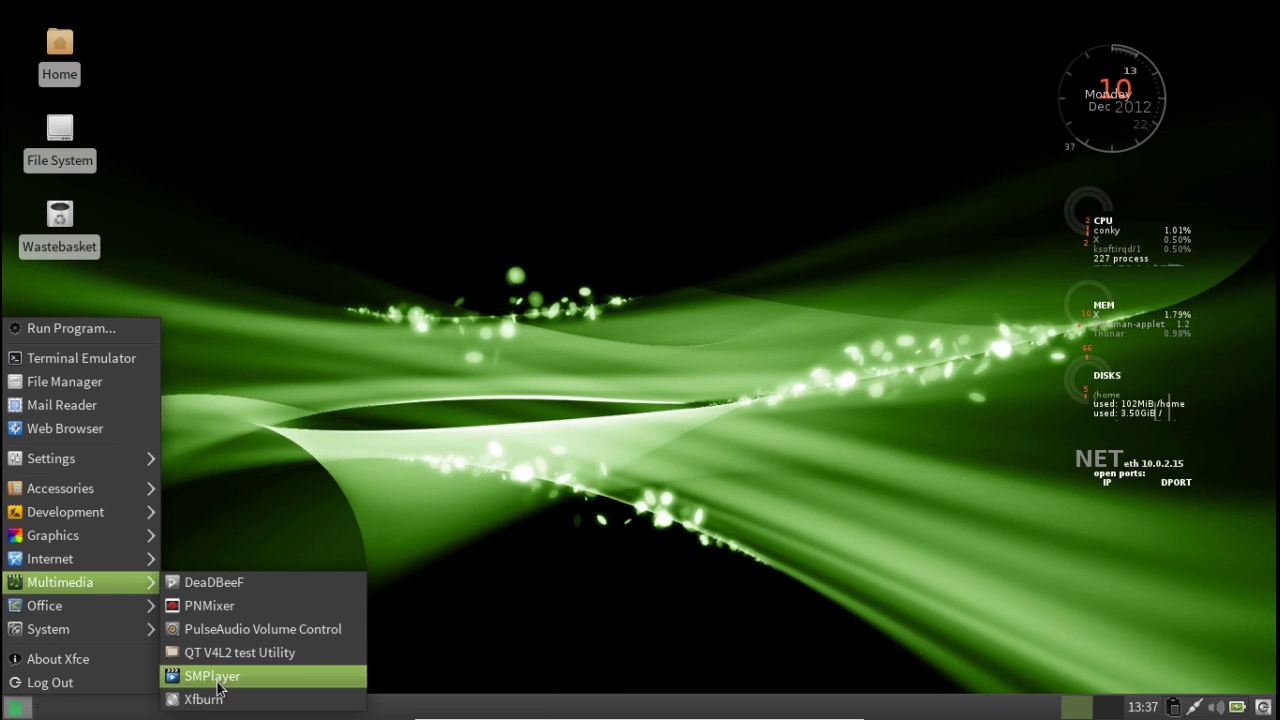
pyautogui.moveTo(128, 561)
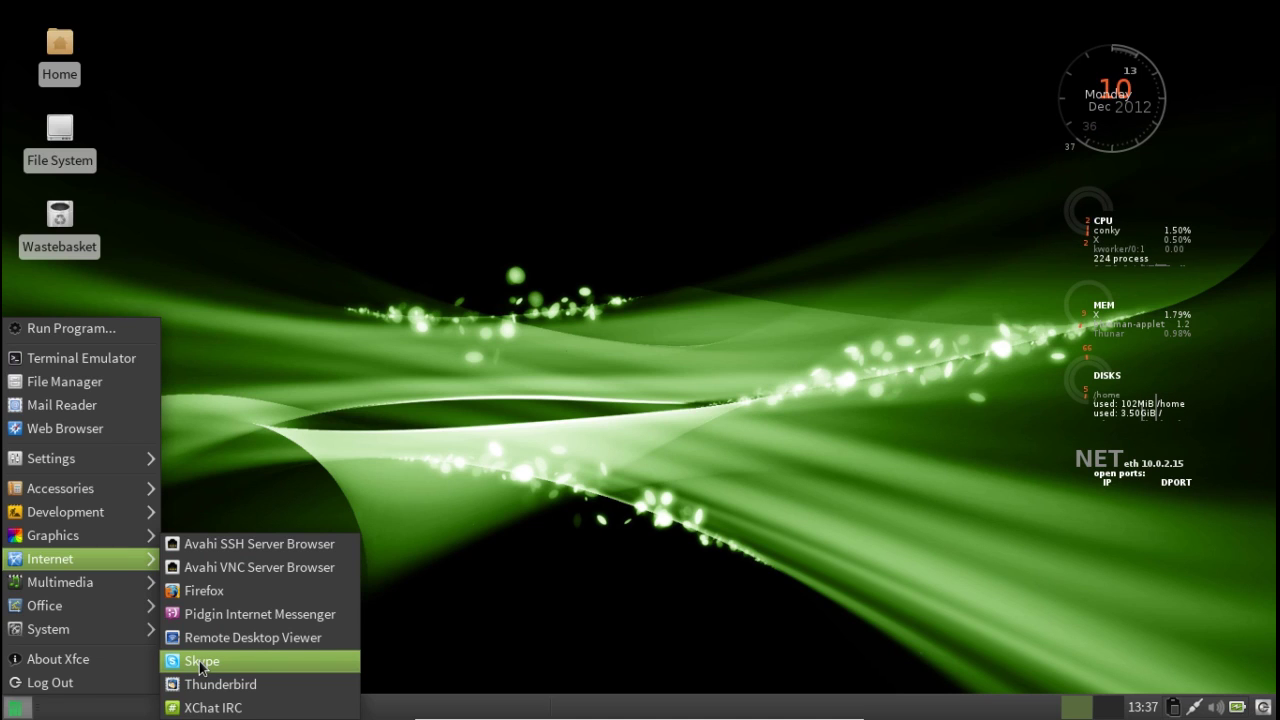
pyautogui.moveTo(150, 535)
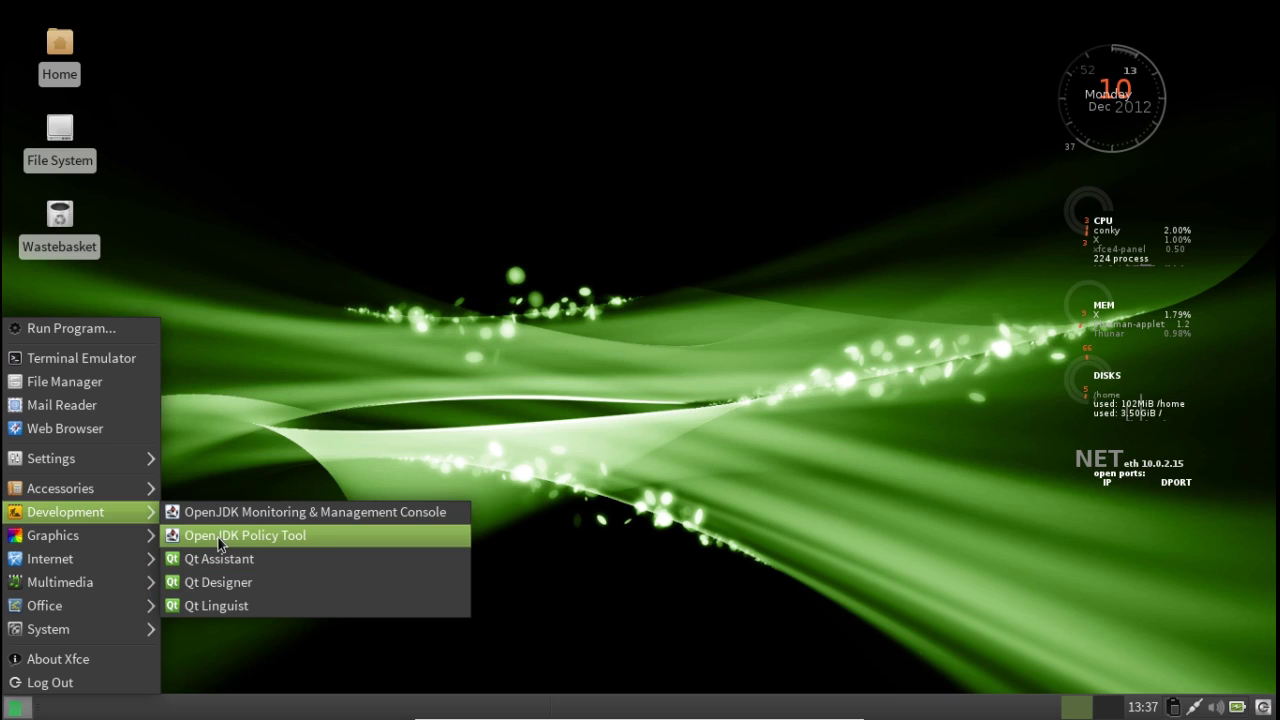
pyautogui.moveTo(130, 488)
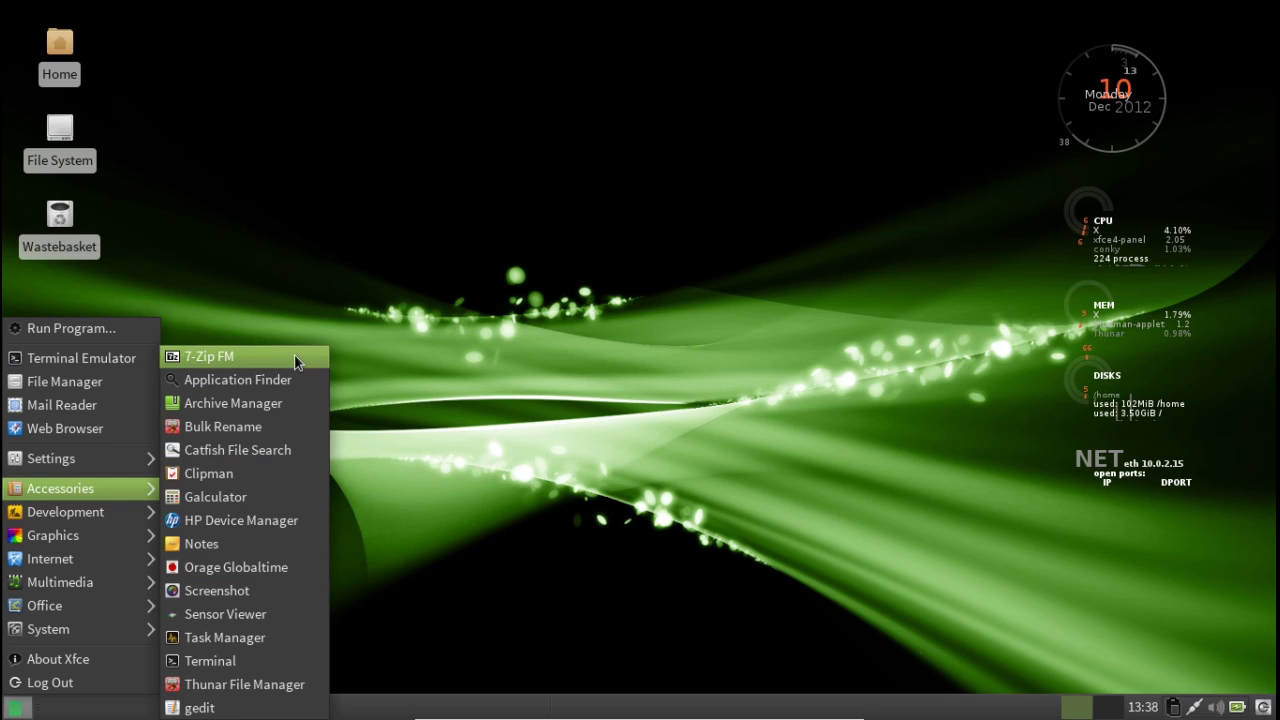
# - Launch the Thunar File Manager from the Accessories, move its window for a look at the home folder and close it
pyautogui.click(237, 684)
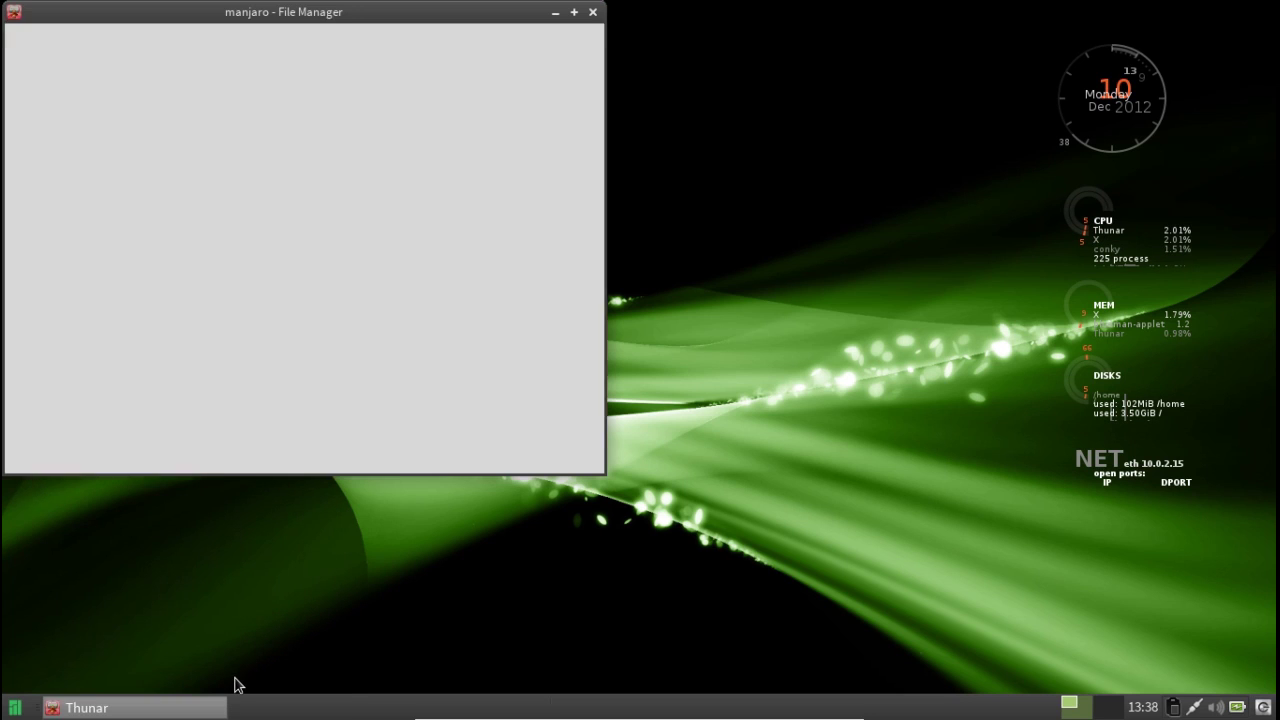
pyautogui.moveTo(338, 16); pyautogui.dragTo(489, 181)
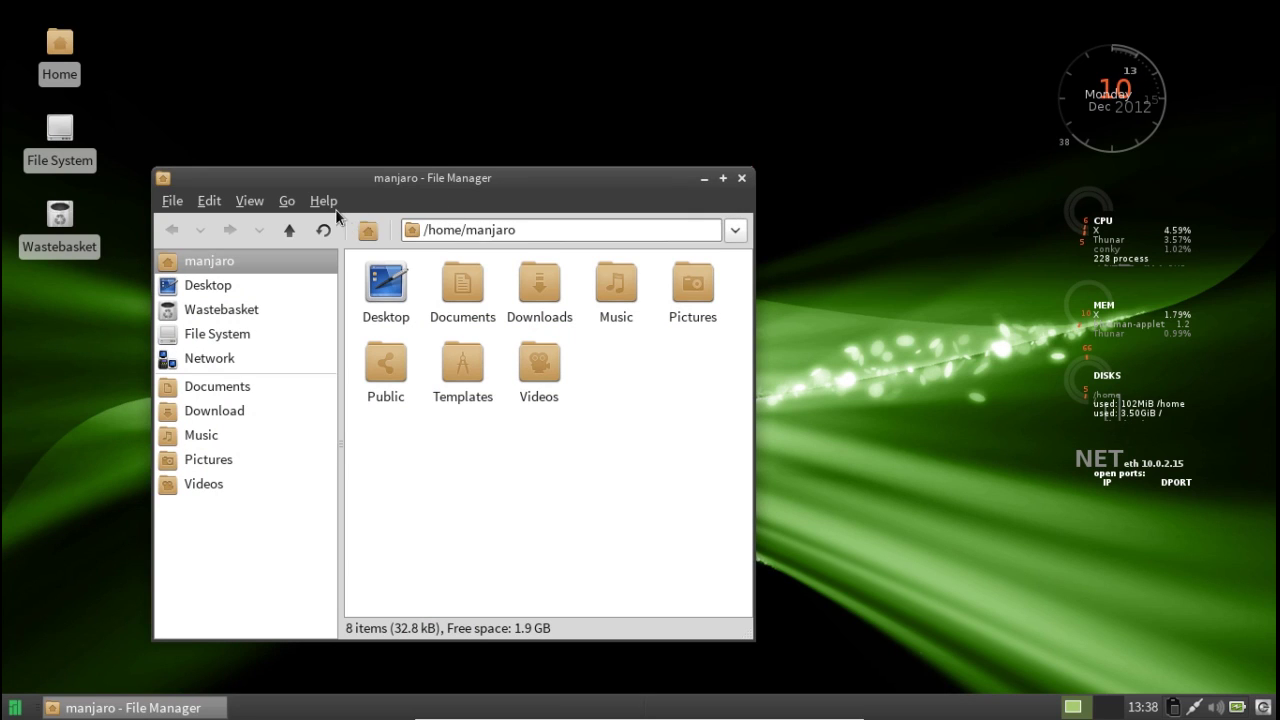
pyautogui.hotkey('alt', 'F4')
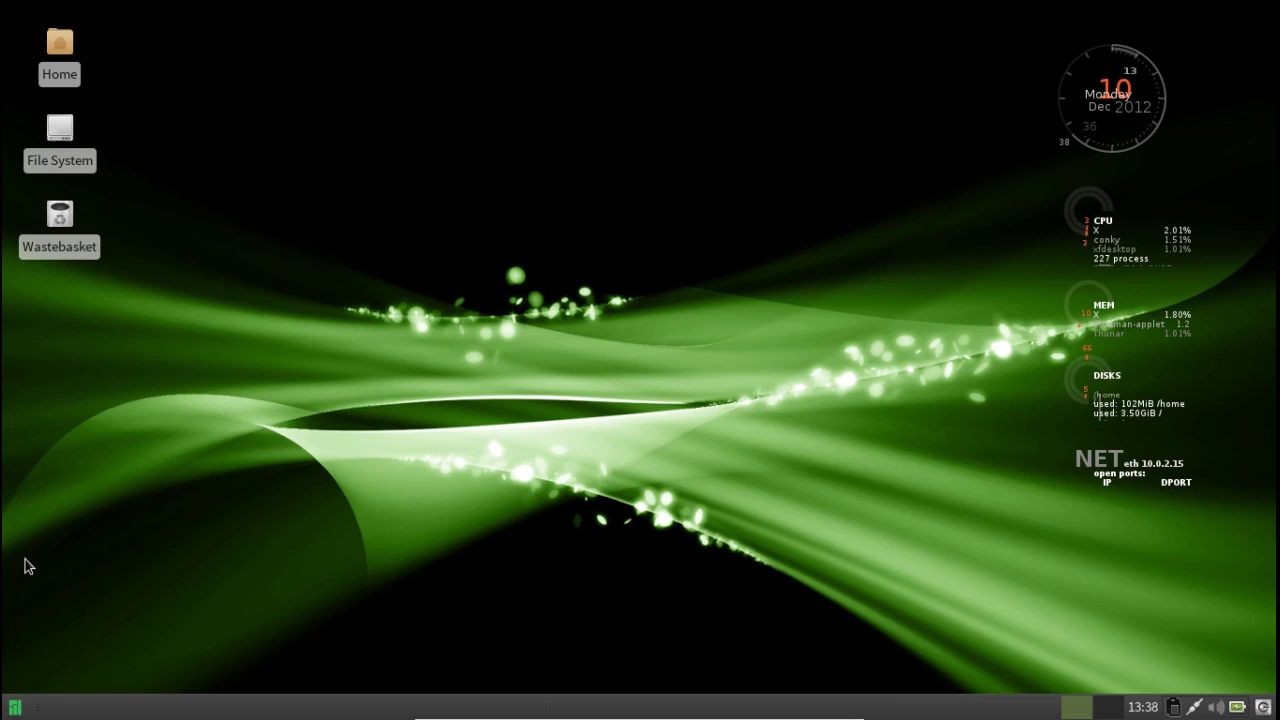
# - Open the Home folder from the desktop, reposition its file manager window to view the contents and close it
pyautogui.doubleClick(51, 56)
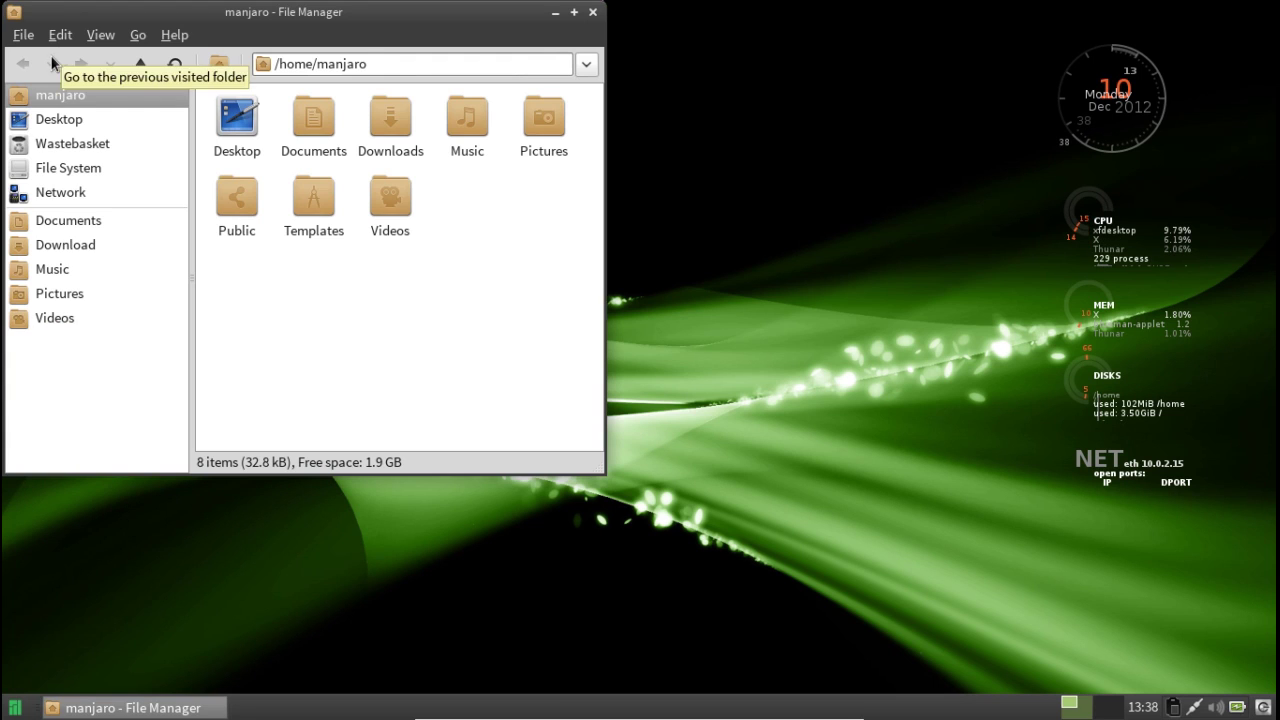
pyautogui.moveTo(166, 14); pyautogui.dragTo(351, 97)
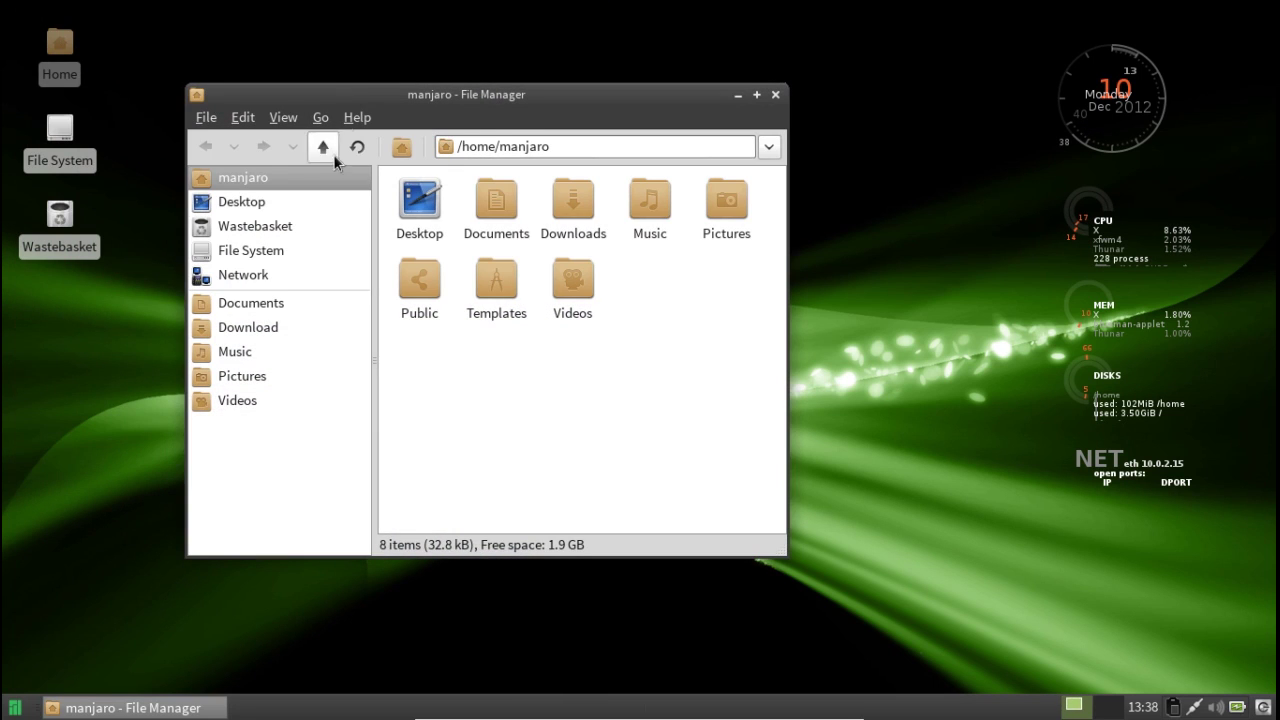
pyautogui.click(15, 707)
pyautogui.click(15, 707)
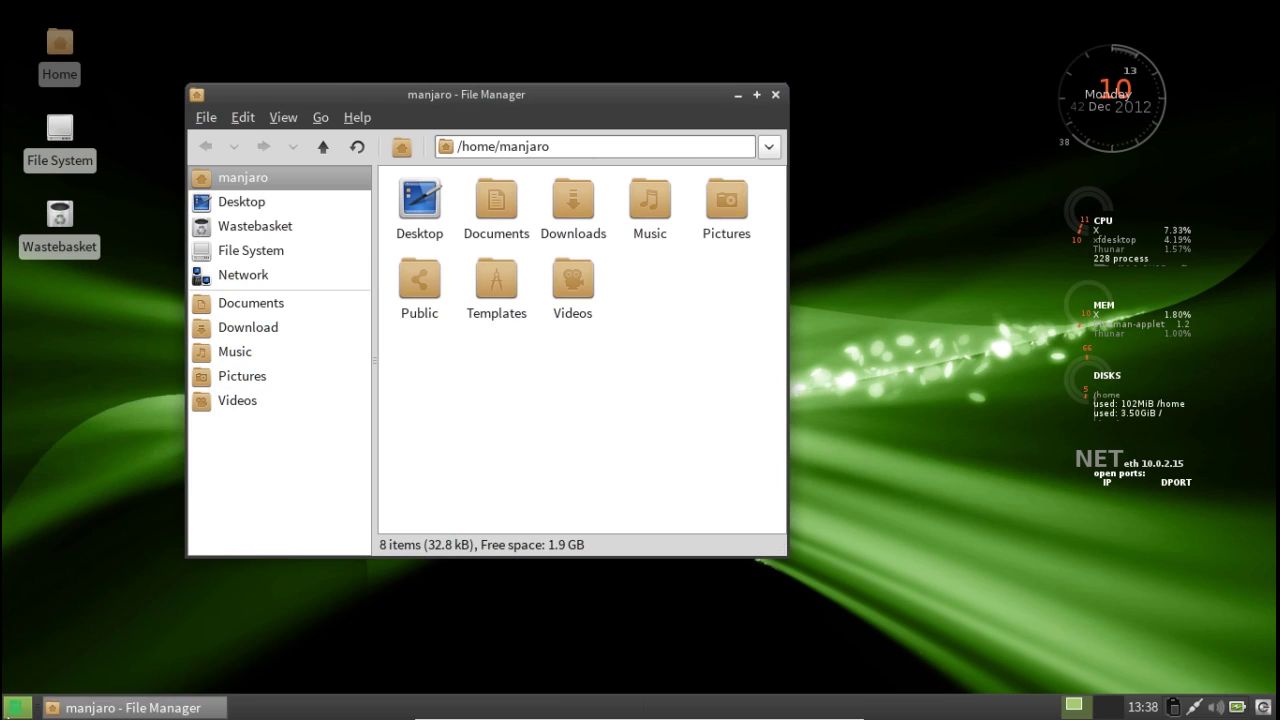
pyautogui.click(15, 707)
pyautogui.click(15, 707)
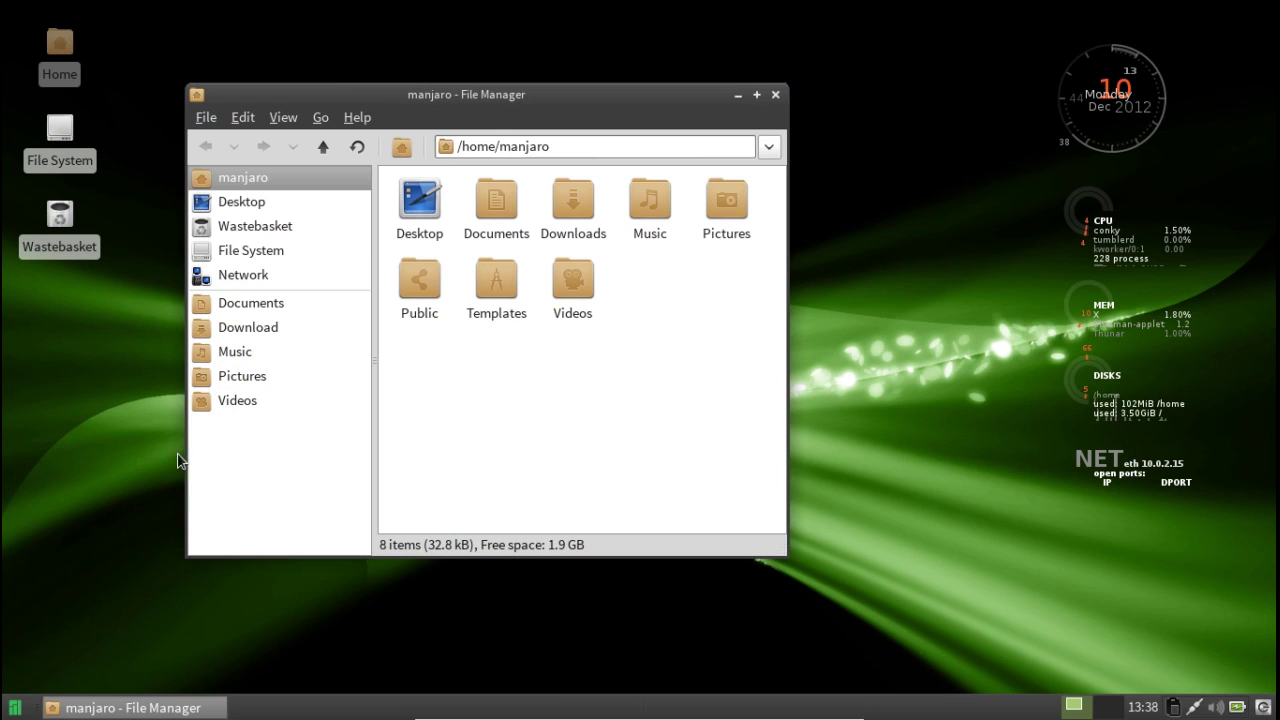
pyautogui.moveTo(573, 101); pyautogui.dragTo(584, 123)
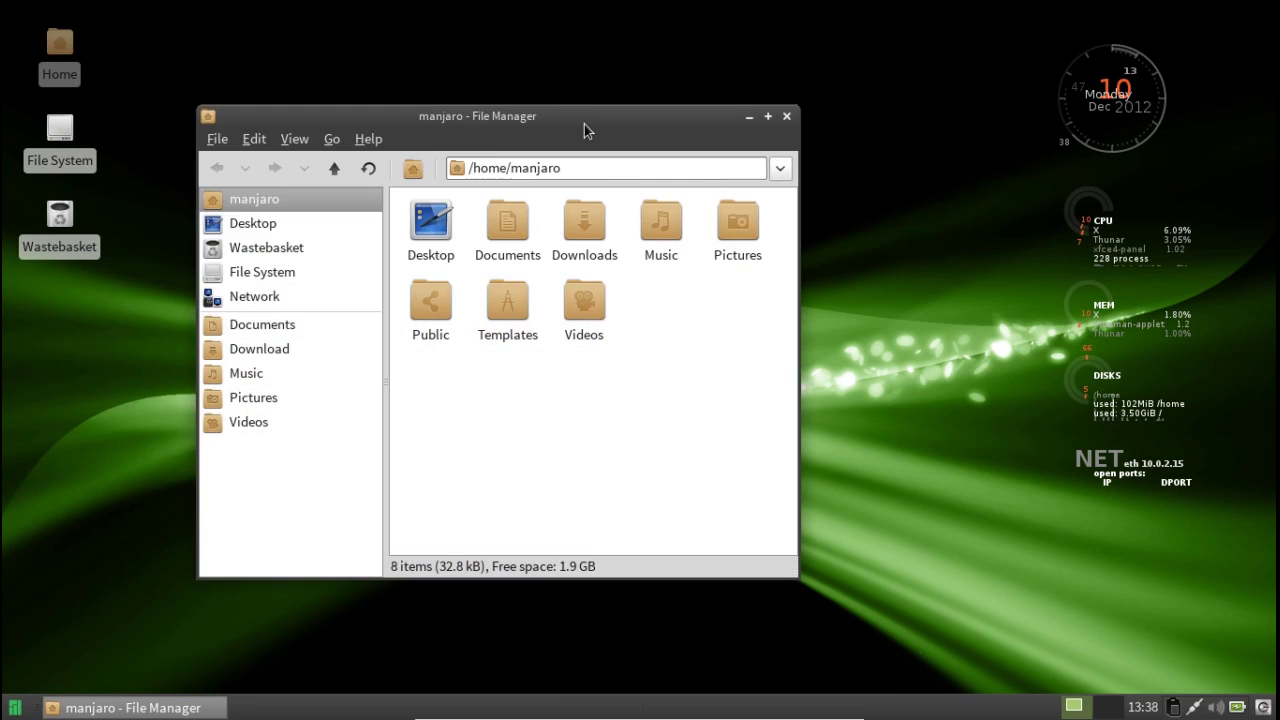
pyautogui.click(787, 117)
# - Launch the Task Manager from the installed applications
pyautogui.click(14, 708)
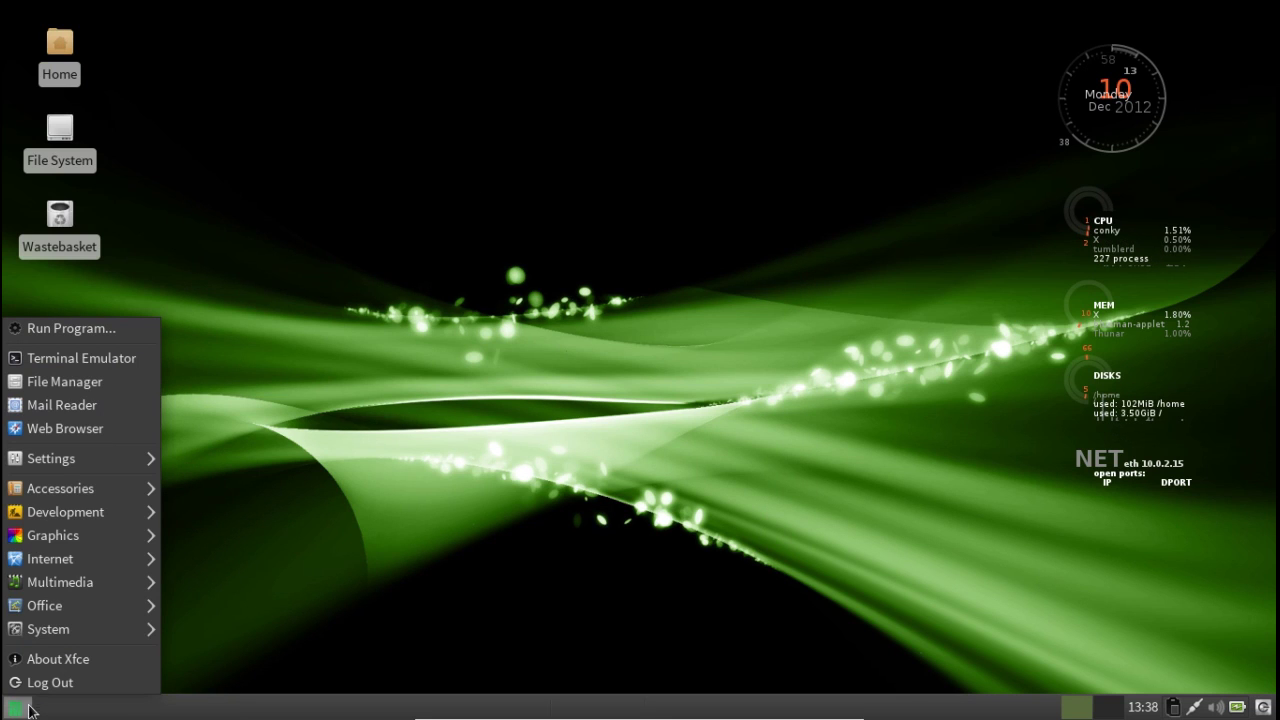
pyautogui.click(302, 535)
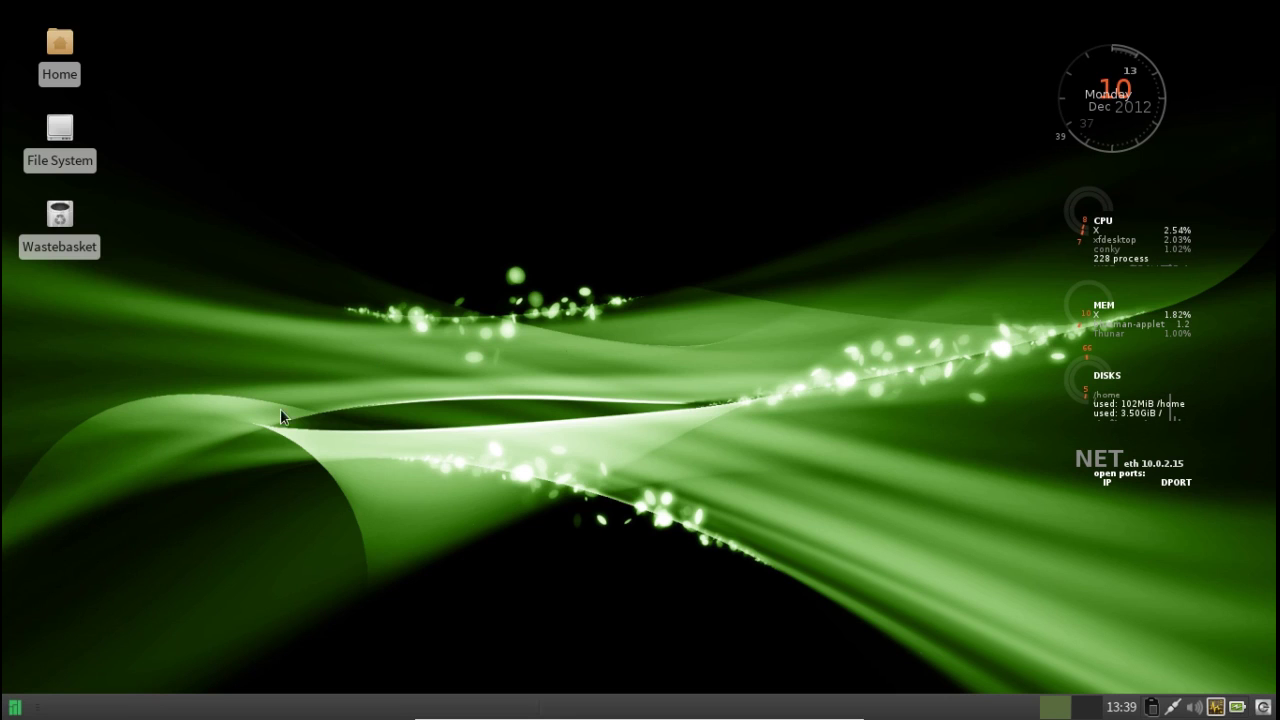
# - Launch LibreOffice from the Office applications, create a blank text document to view Writer, and close it
pyautogui.click(24, 708)
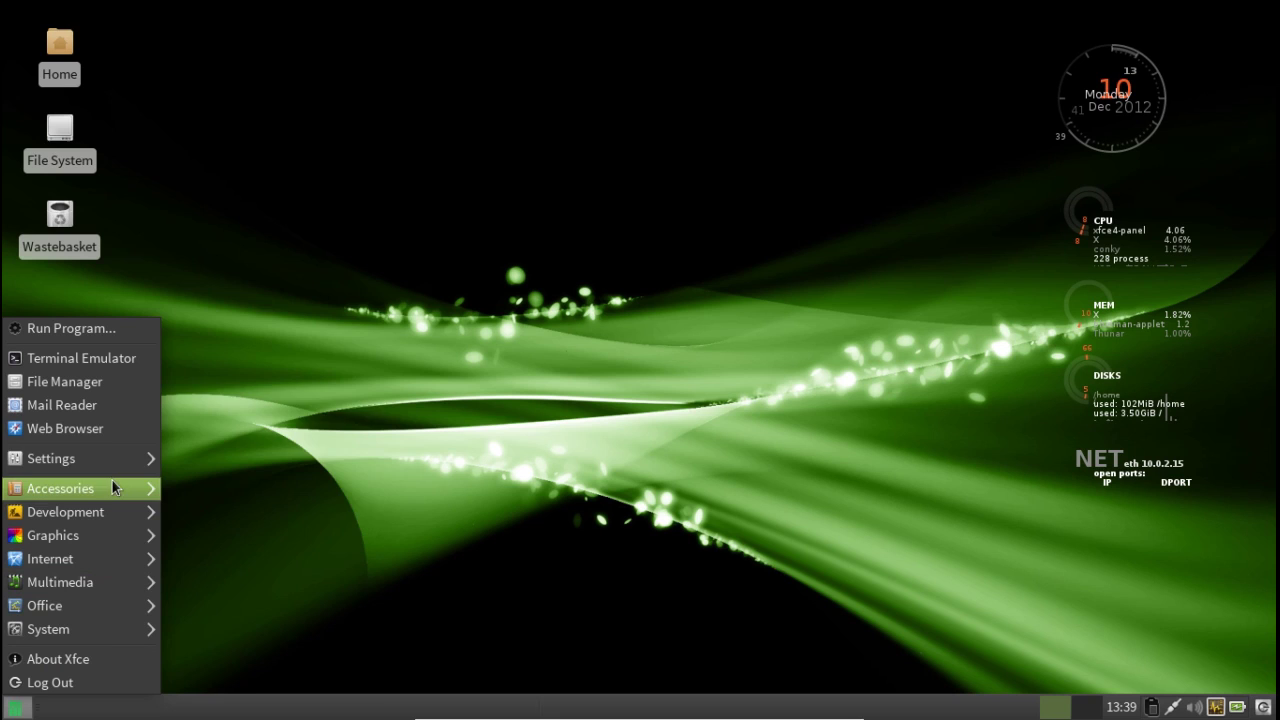
pyautogui.moveTo(109, 466)
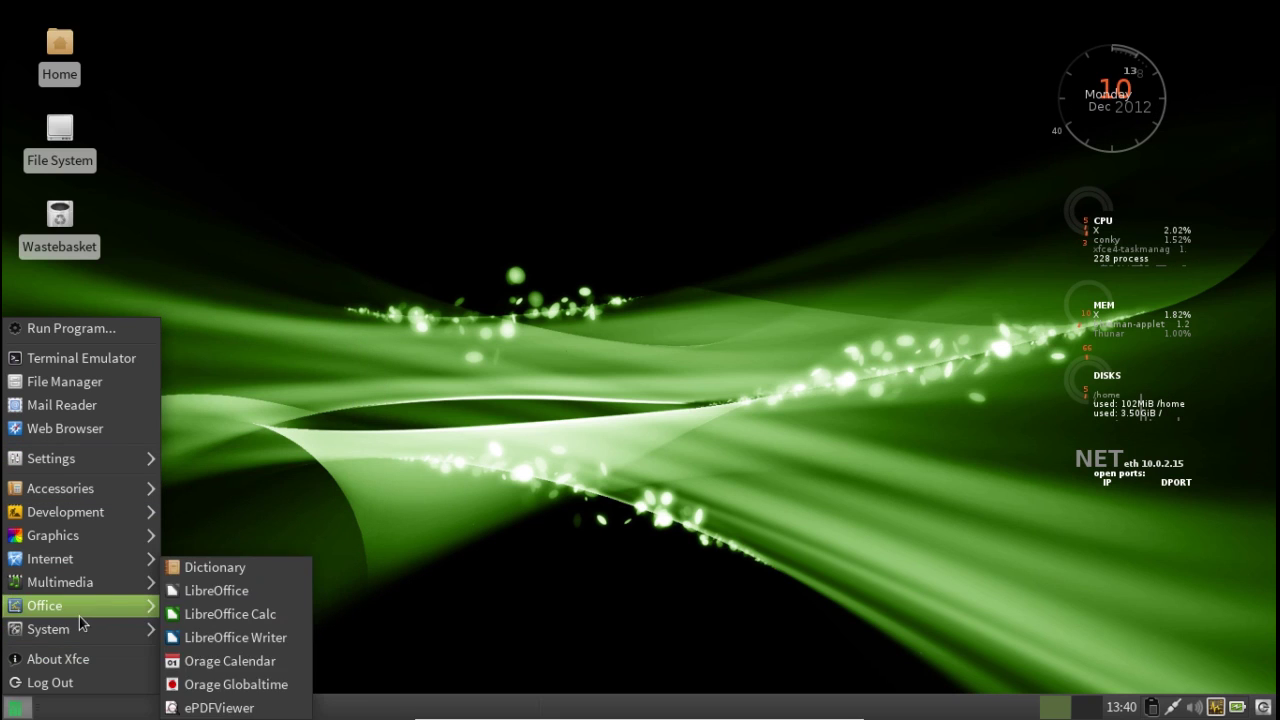
pyautogui.moveTo(96, 610)
pyautogui.click(182, 599)
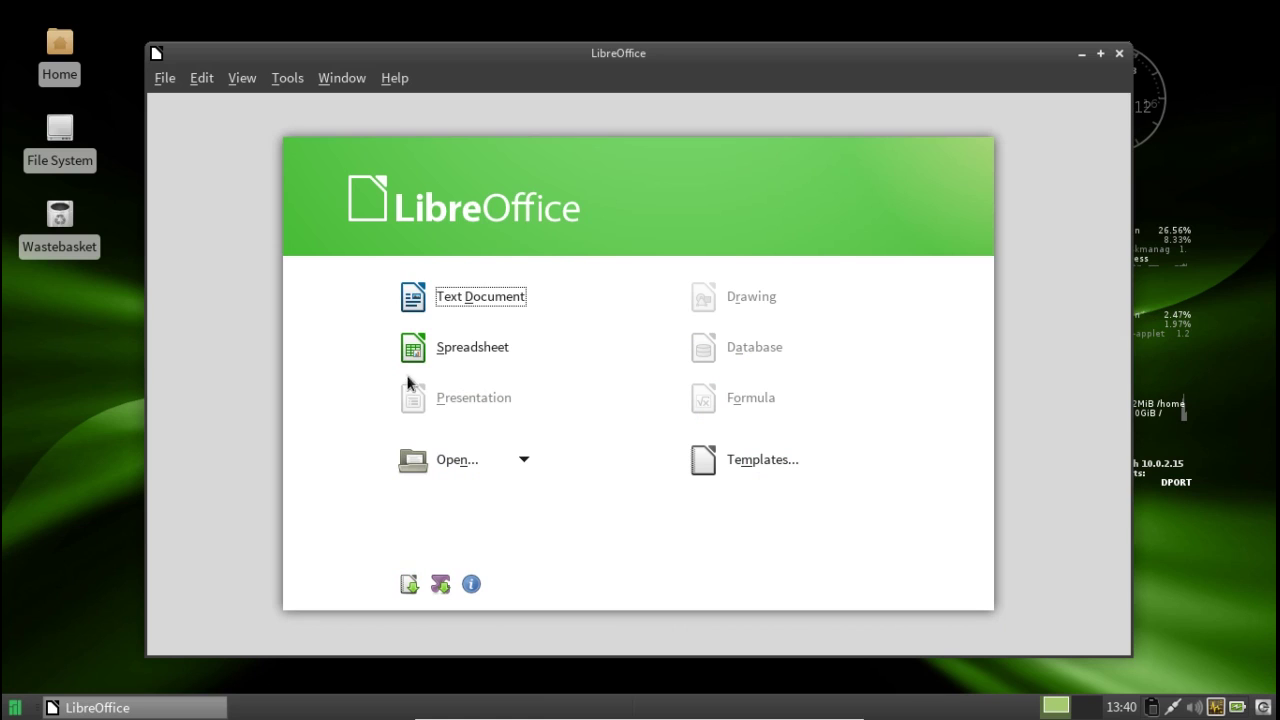
pyautogui.click(437, 293)
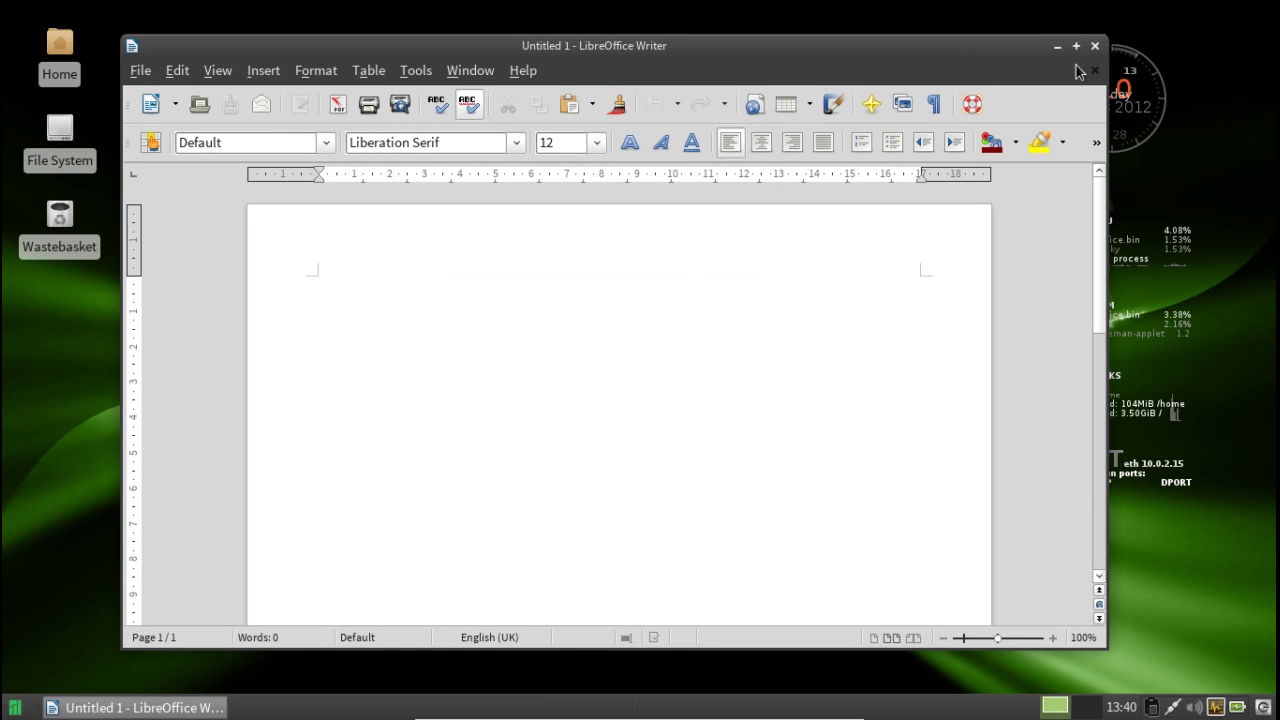
pyautogui.click(1096, 47)
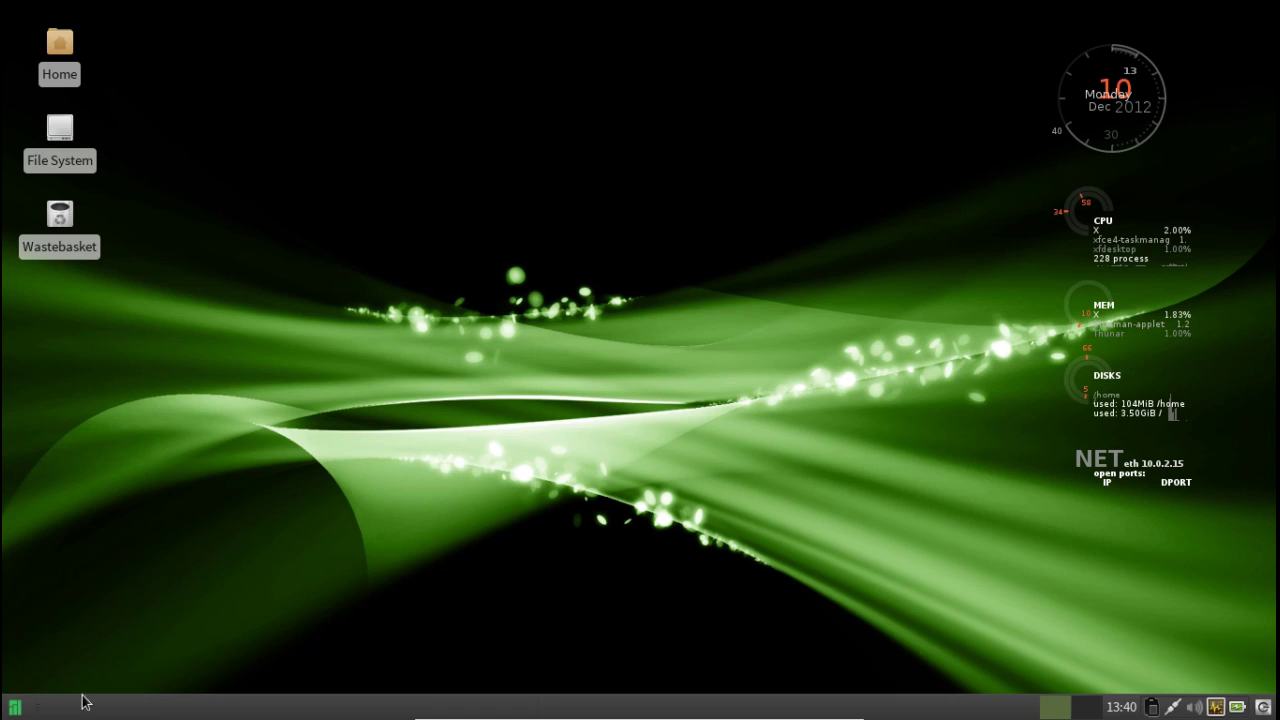
# - Look through the applications in the Internet category and return to the desktop
pyautogui.click(15, 707)
pyautogui.moveTo(107, 558)
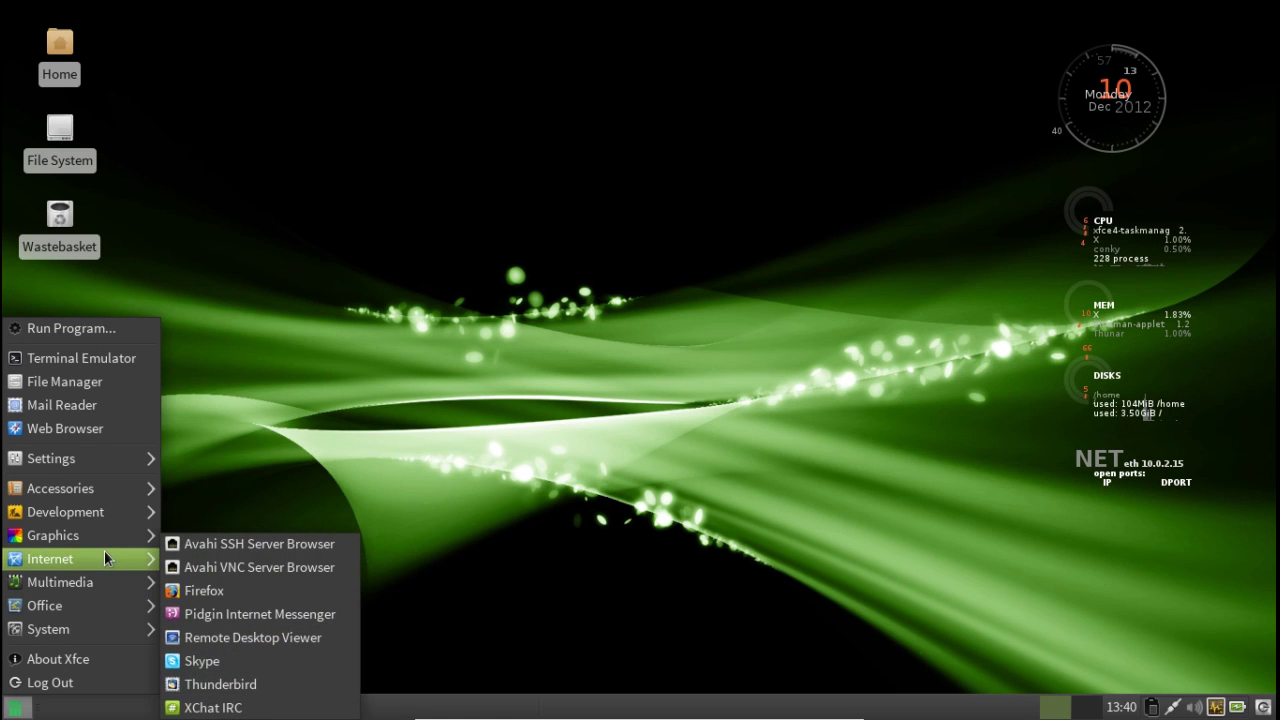
pyautogui.click(310, 426)
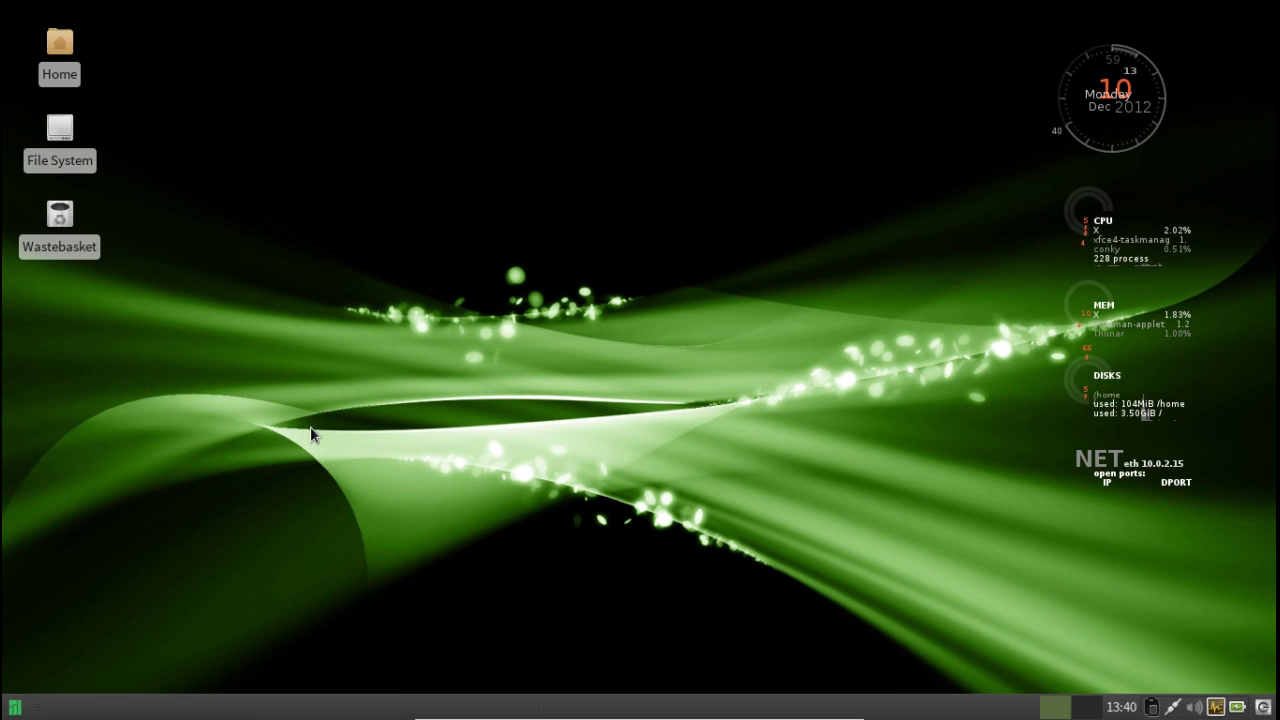
# - Review the desktop's context options and open the Desktop Settings
pyautogui.rightClick(392, 264)
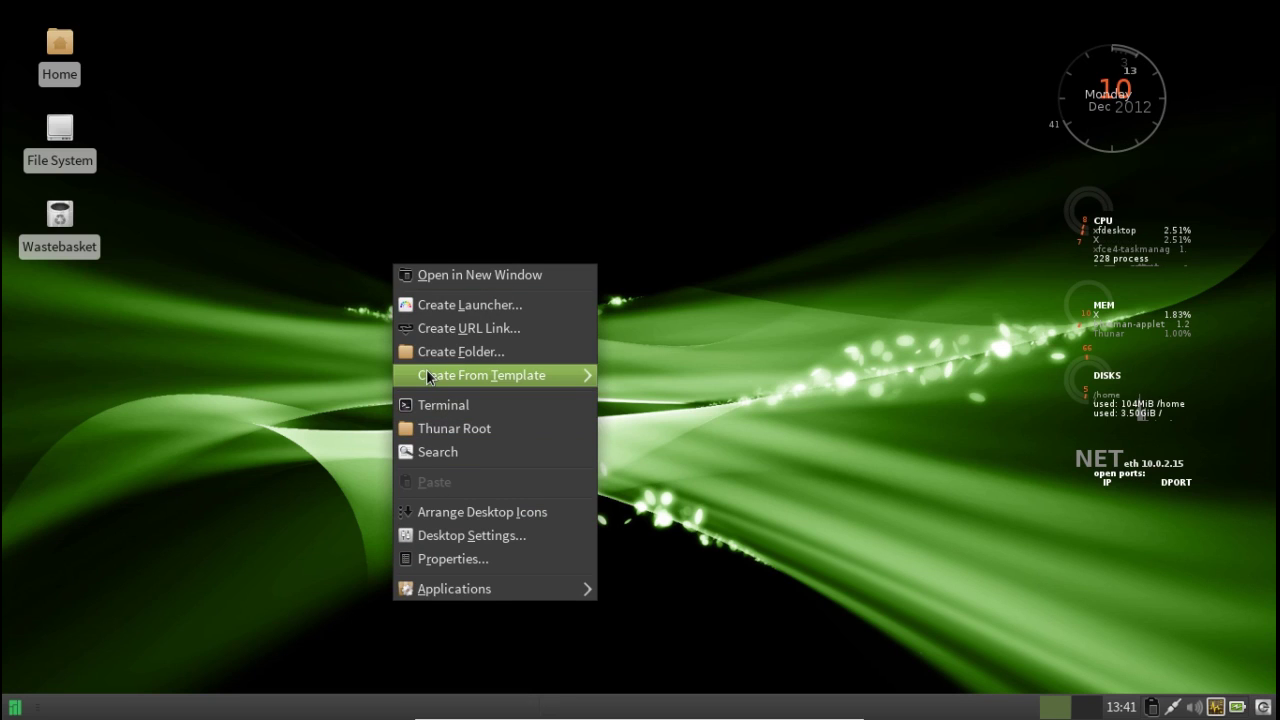
pyautogui.moveTo(426, 369)
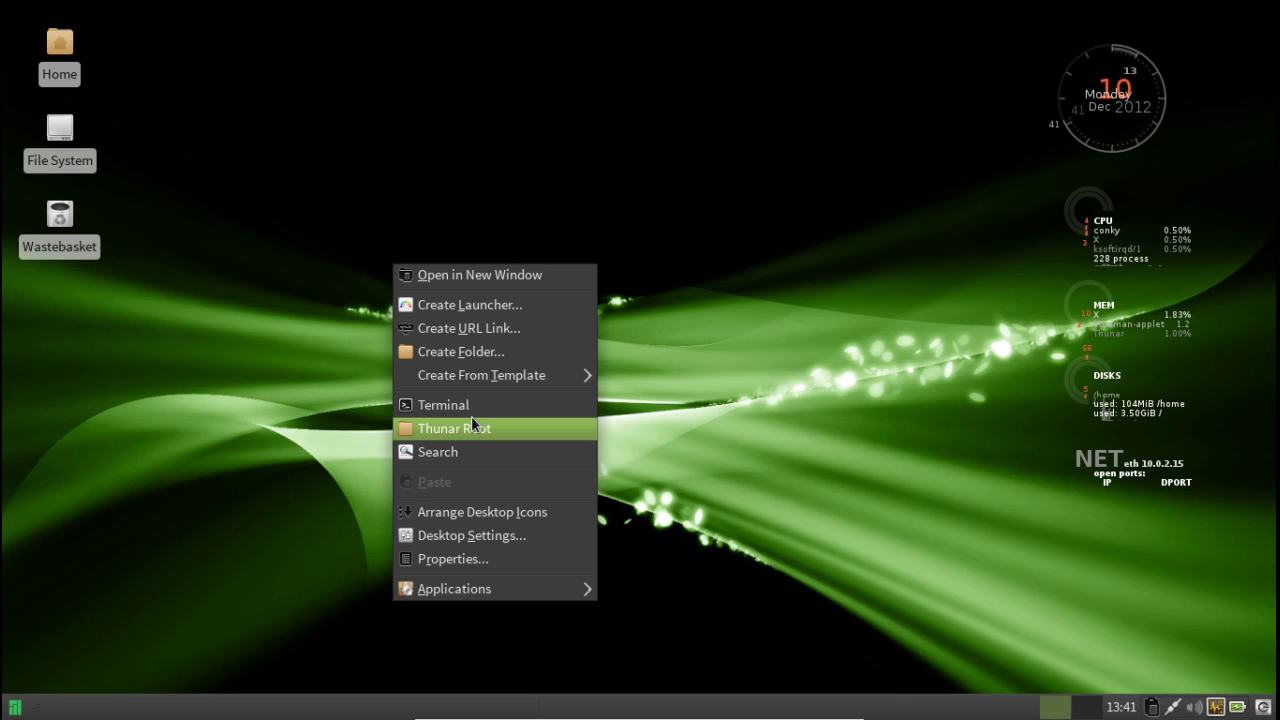
pyautogui.click(471, 535)
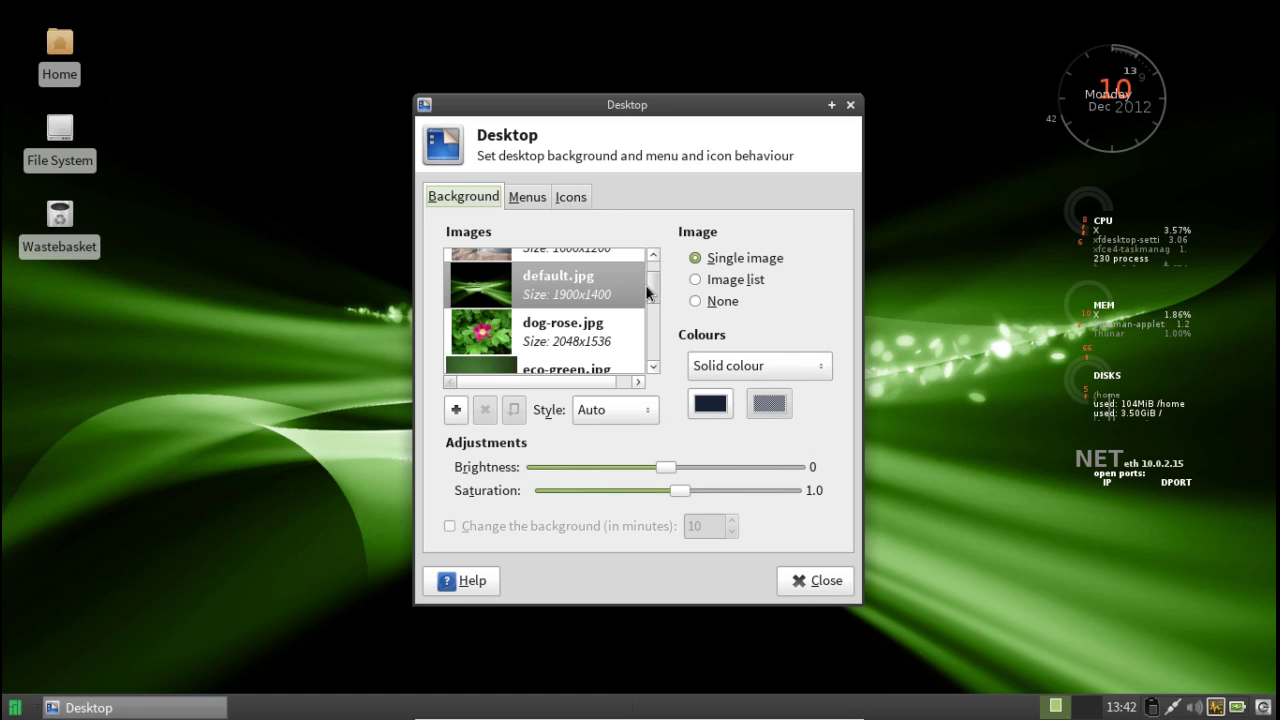
# - Browse the available wallpaper images in the desktop background settings, from the first entries through to the end of the collection
pyautogui.scroll(1, 649, 291)
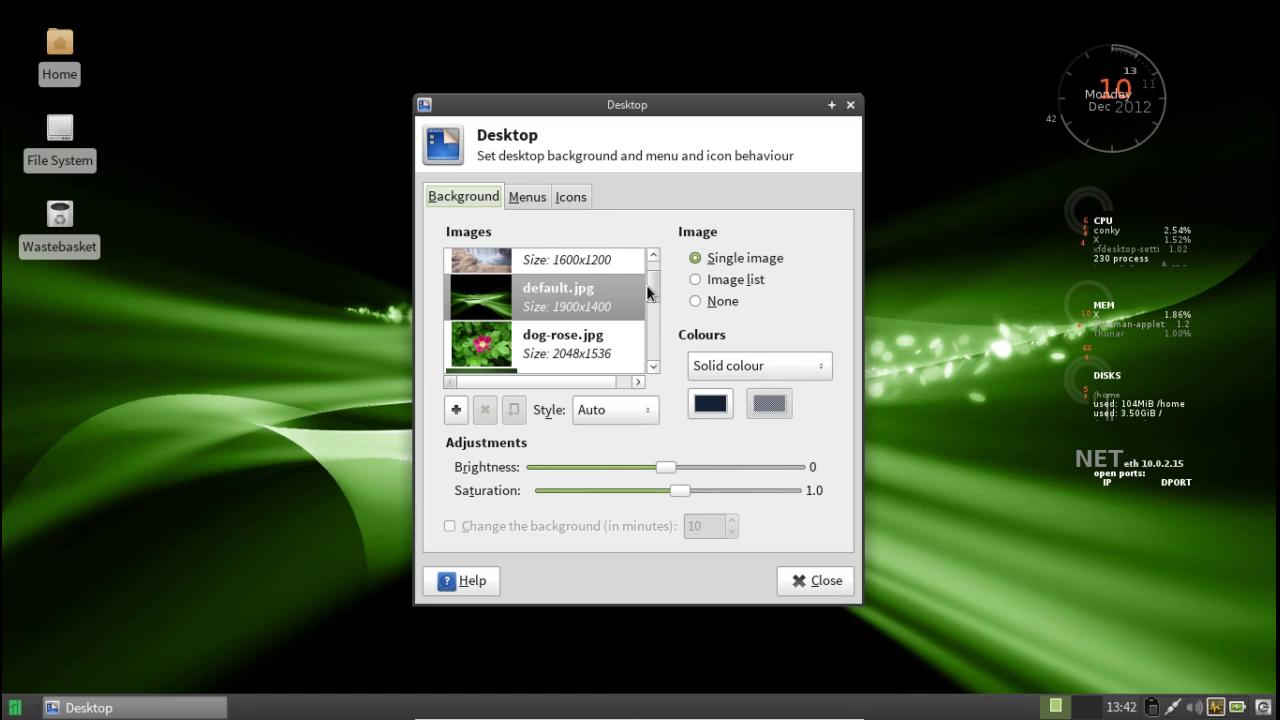
pyautogui.scroll(2, 622, 294)
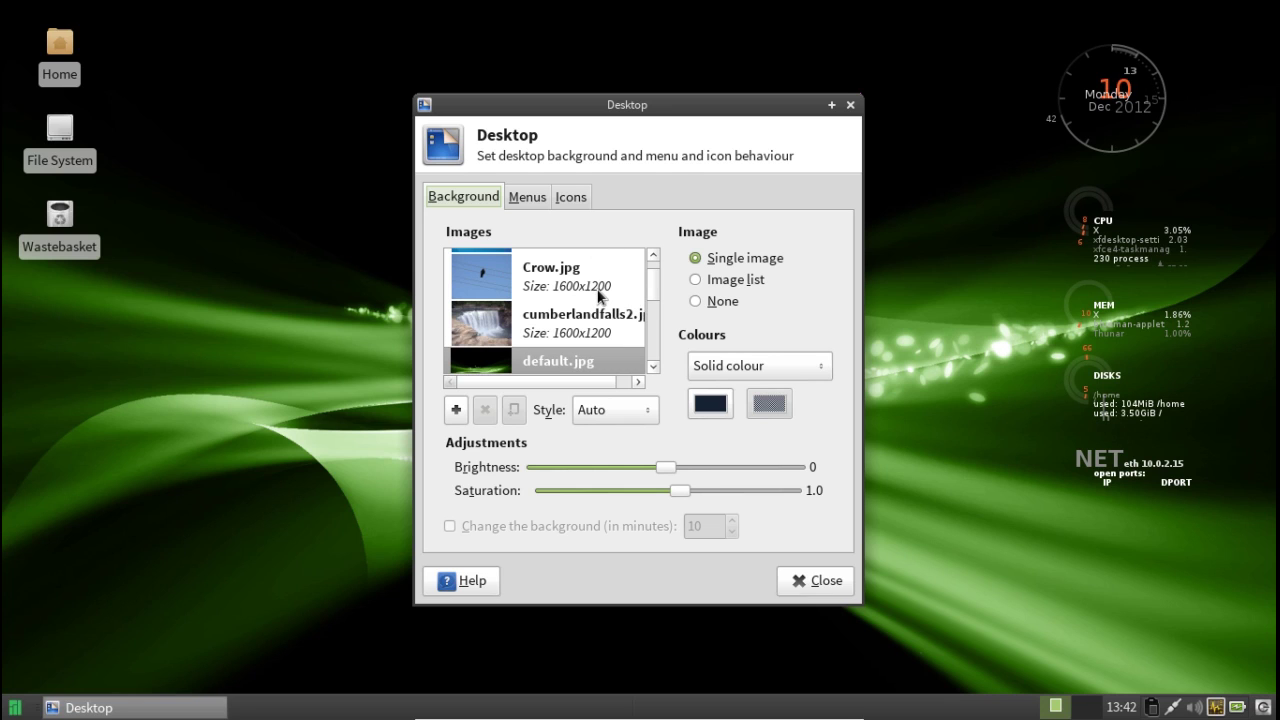
pyautogui.scroll(2, 603, 294)
pyautogui.scroll(3, 603, 294)
pyautogui.scroll(-5, 605, 285)
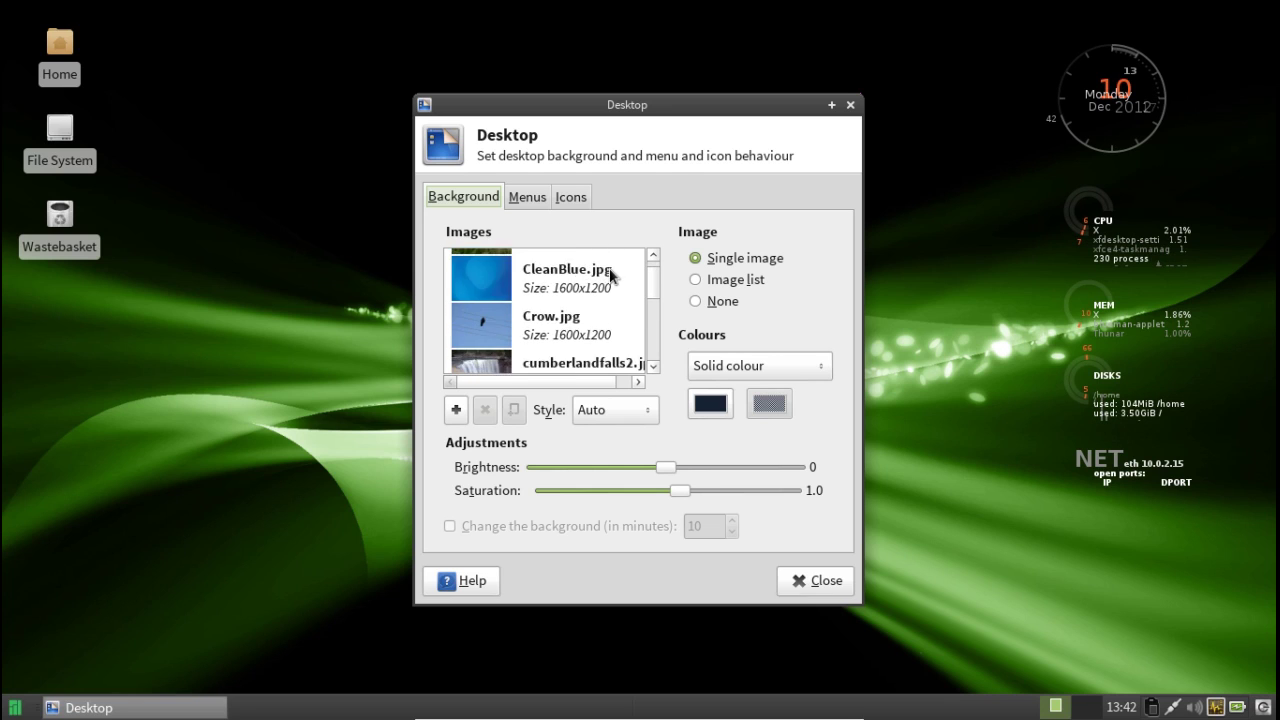
pyautogui.scroll(-3, 600, 290)
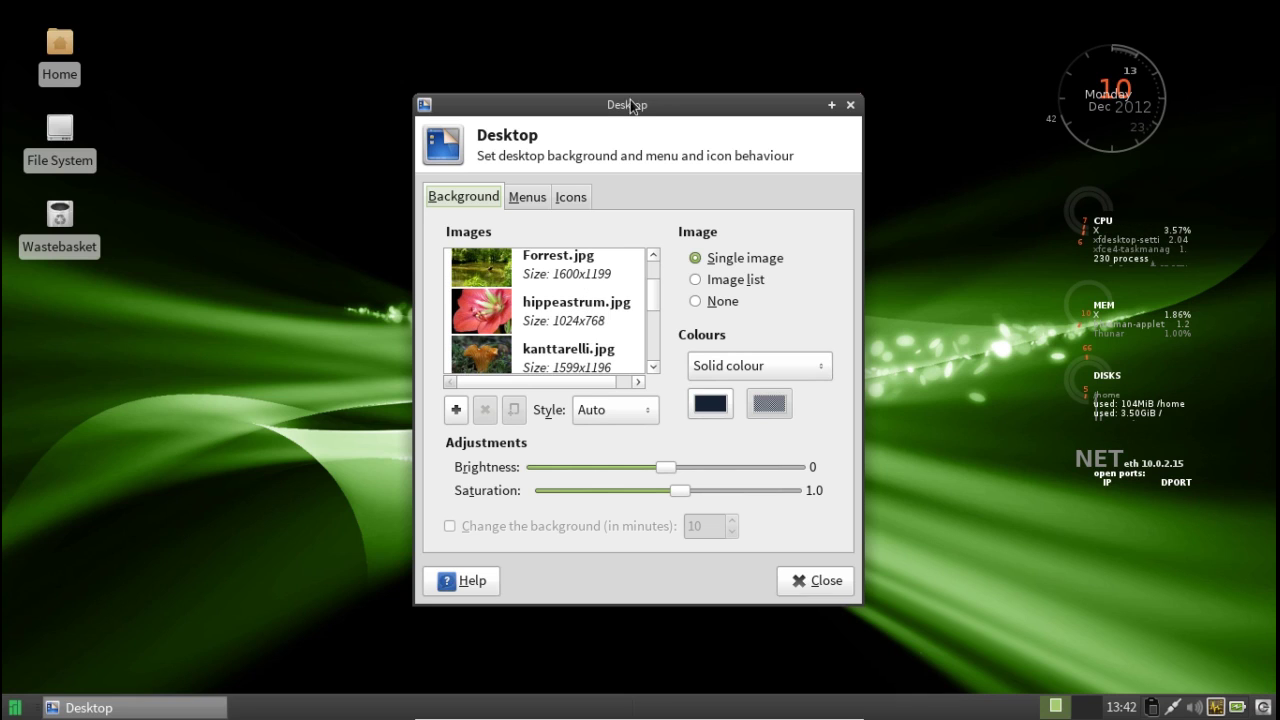
pyautogui.scroll(-3, 567, 330)
pyautogui.scroll(2, 566, 328)
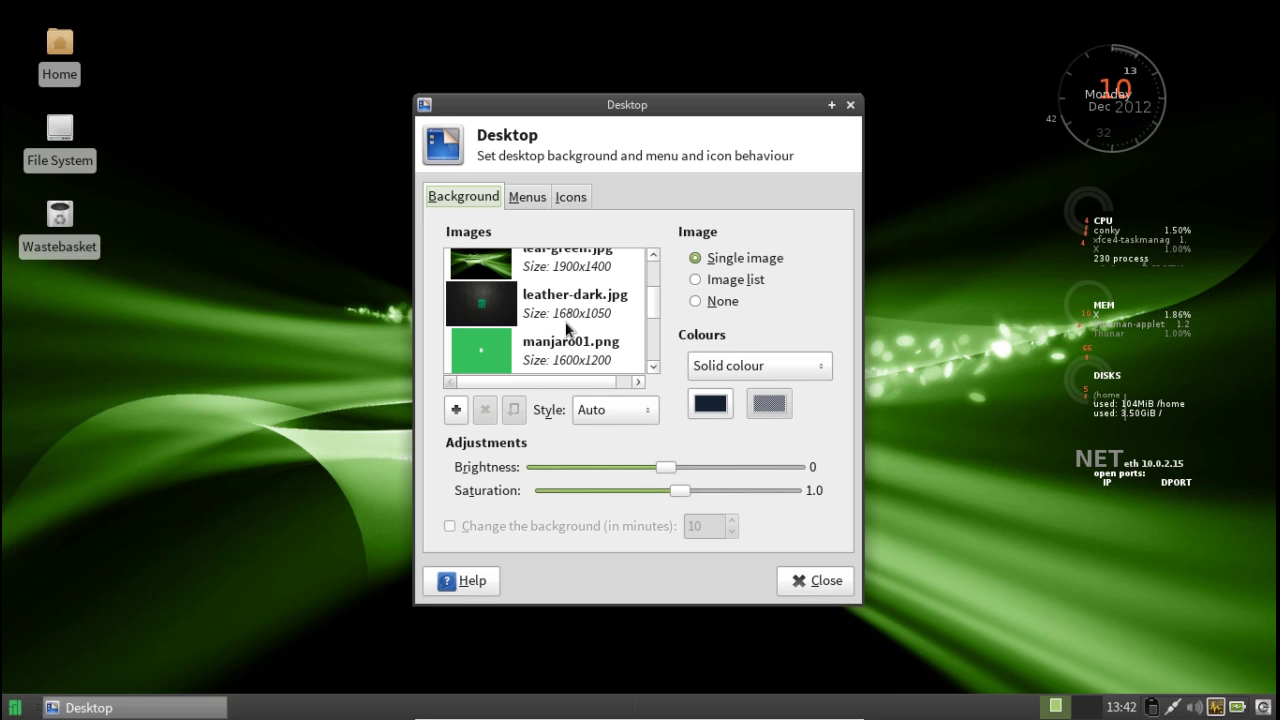
pyautogui.scroll(-5, 566, 321)
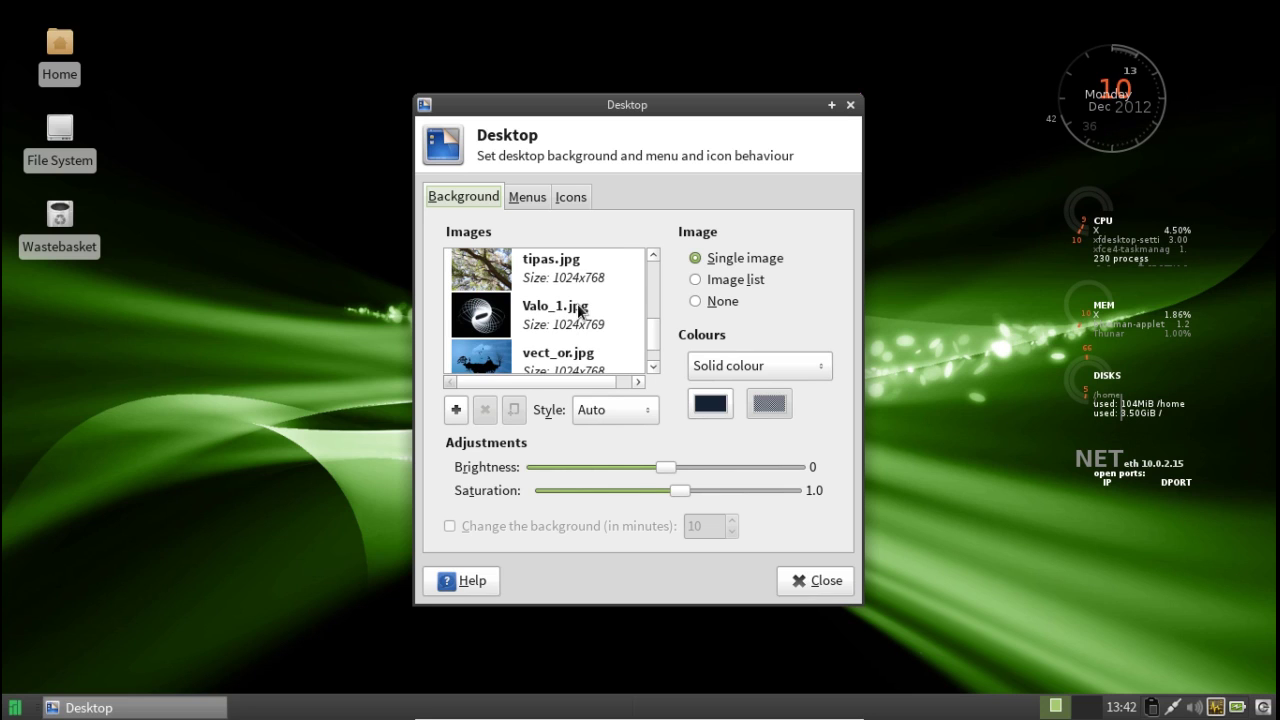